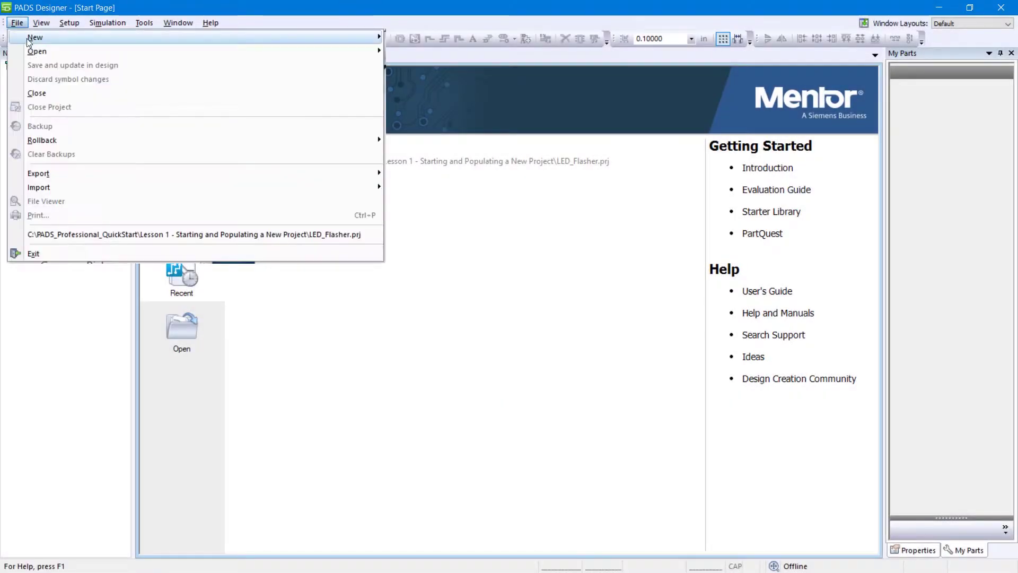
Step: Open LED_Flasher.prj from C:\PADS_Professional_QuickStart\Lesson 2 - Placing and Wiring parts
{"action": "left_click", "coordinate": [410, 51]}
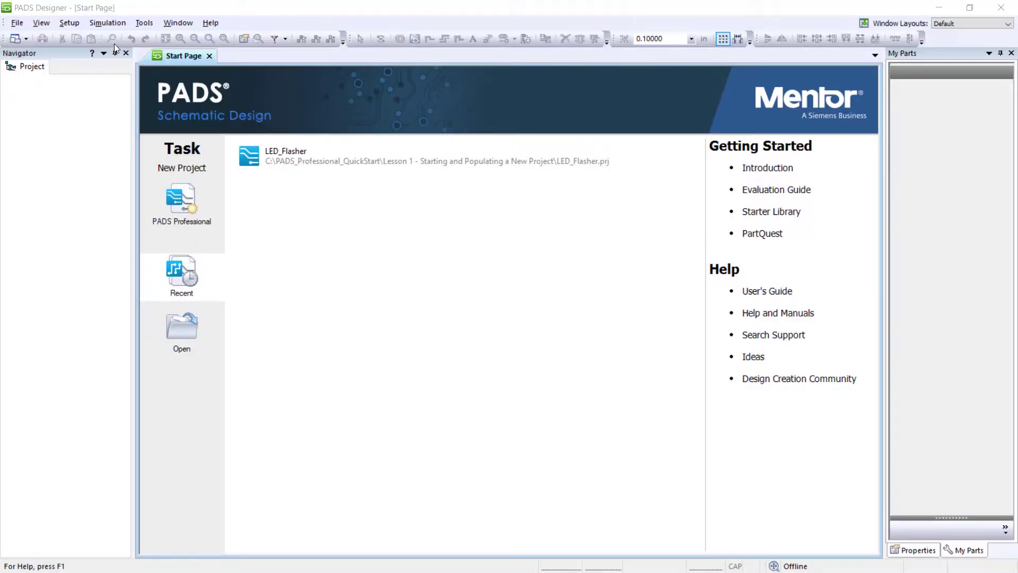
{"action": "left_click", "coordinate": [374, 339]}
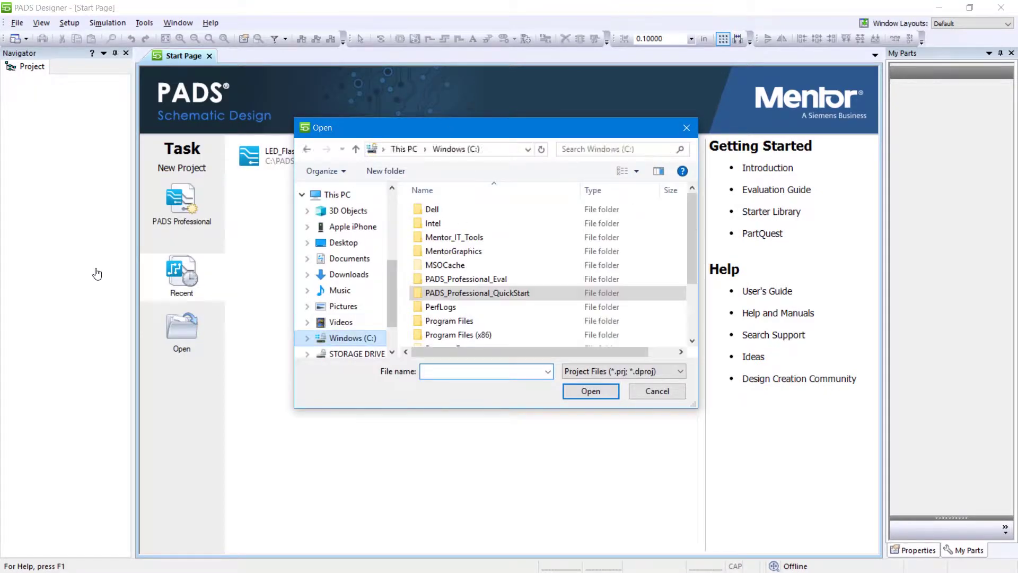
{"action": "double_click", "coordinate": [466, 292]}
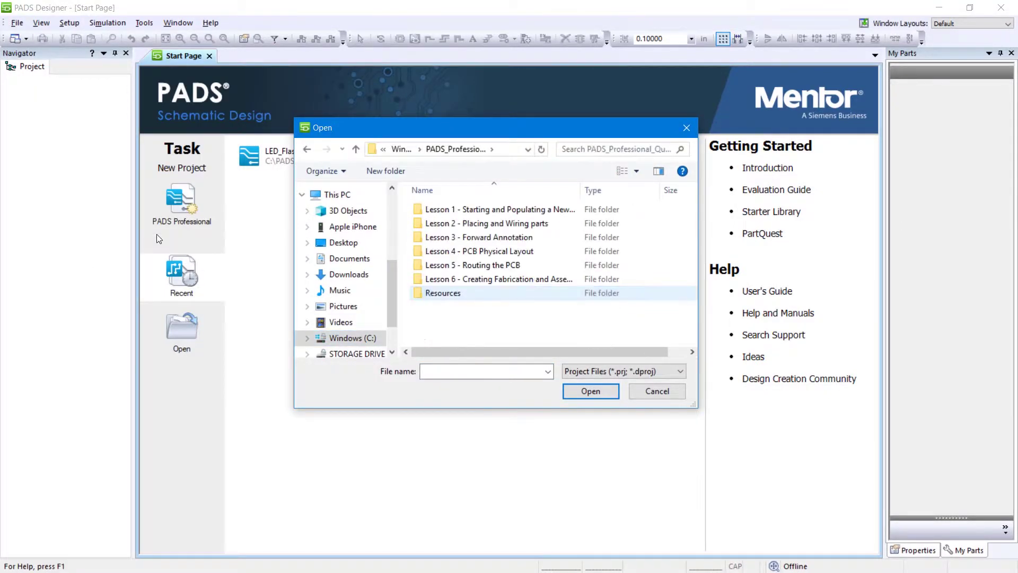
{"action": "double_click", "coordinate": [471, 224]}
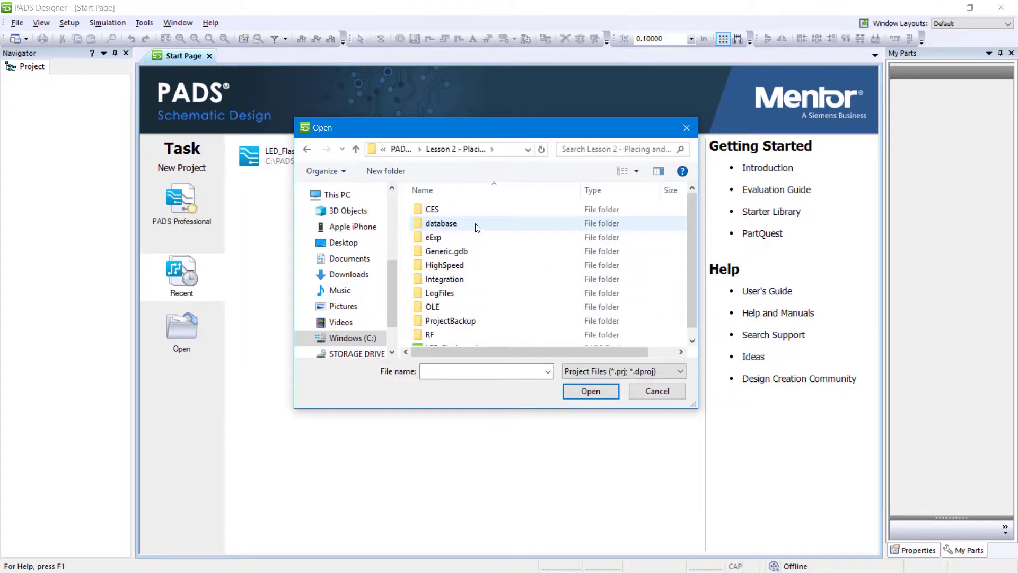
{"action": "scroll", "coordinate": [456, 343], "scroll_direction": "down", "scroll_amount": 1}
{"action": "left_click", "coordinate": [460, 340]}
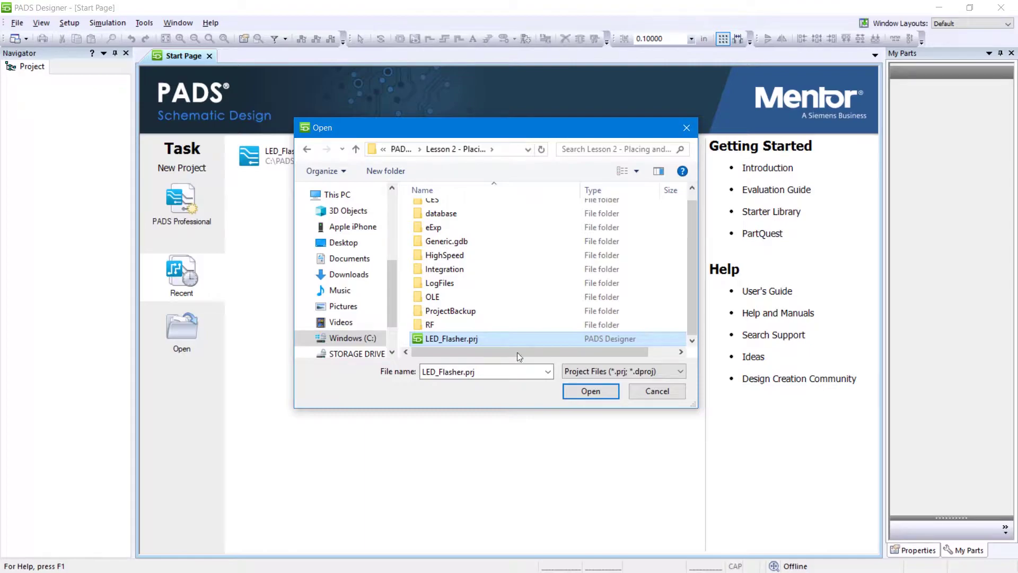
{"action": "left_click", "coordinate": [589, 390]}
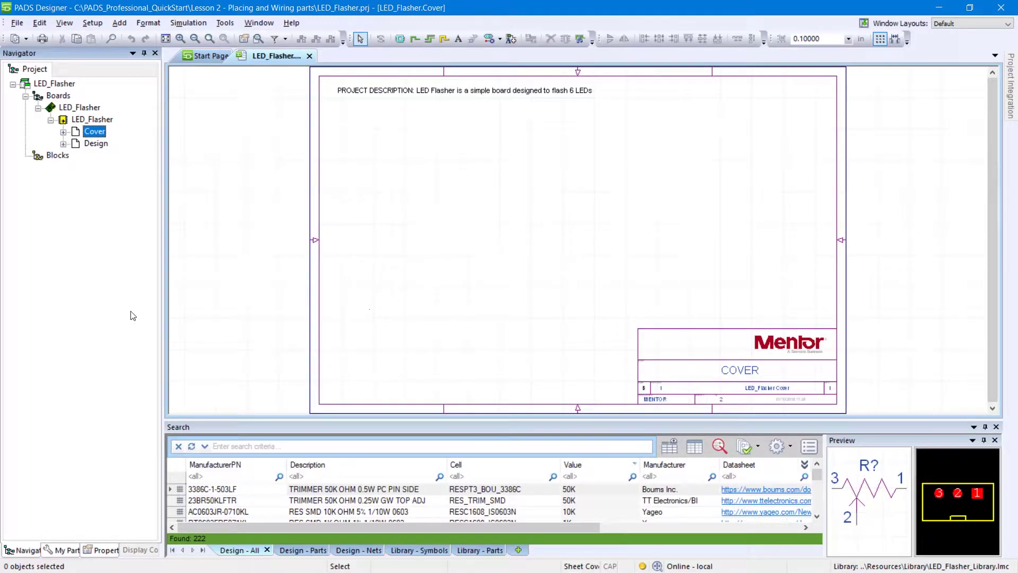
Step: Open the Design sheet and search the parts library for NE555
{"action": "double_click", "coordinate": [96, 144]}
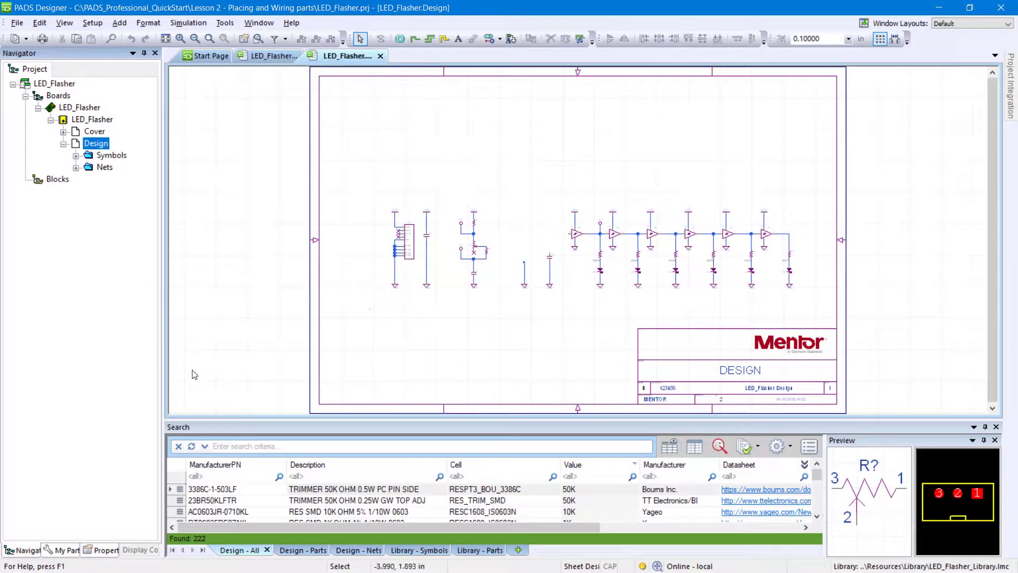
{"action": "left_click", "coordinate": [239, 447]}
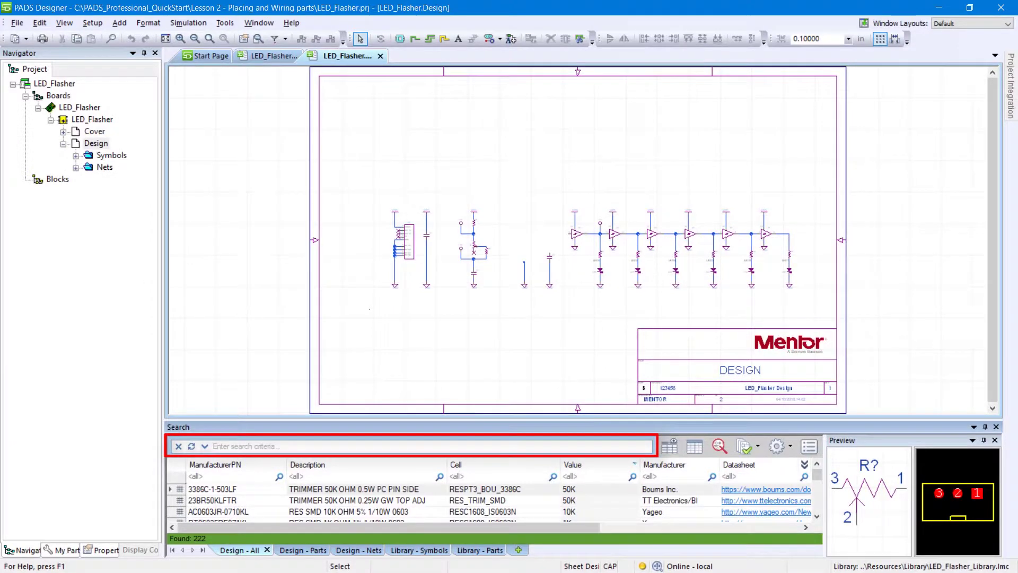
{"action": "type", "text": "NE555"}
{"action": "key", "text": "Return"}
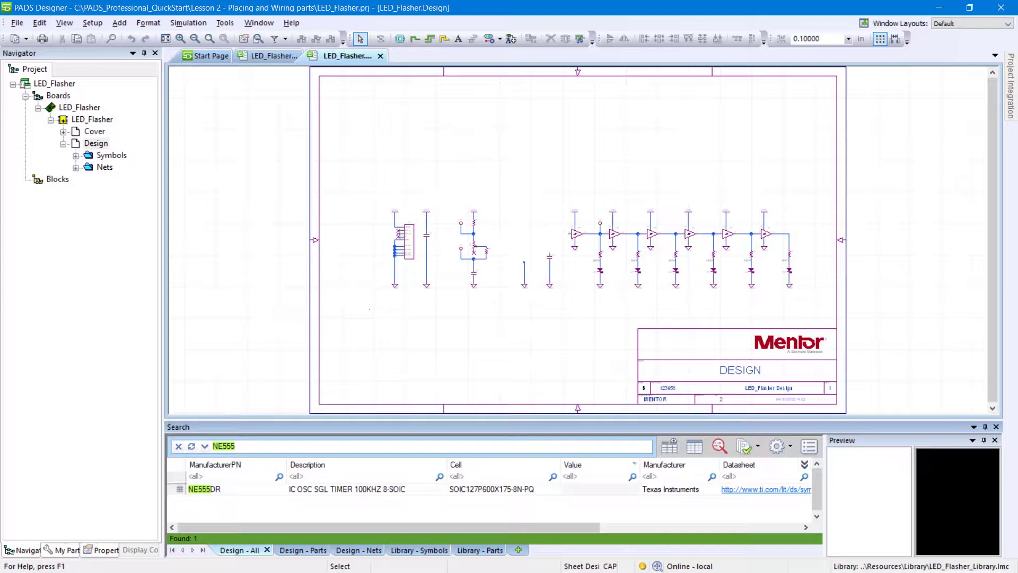
Step: Drop the NE555DR timer onto the Design sheet with pin 1 meeting the wire end
{"action": "left_click", "coordinate": [247, 490]}
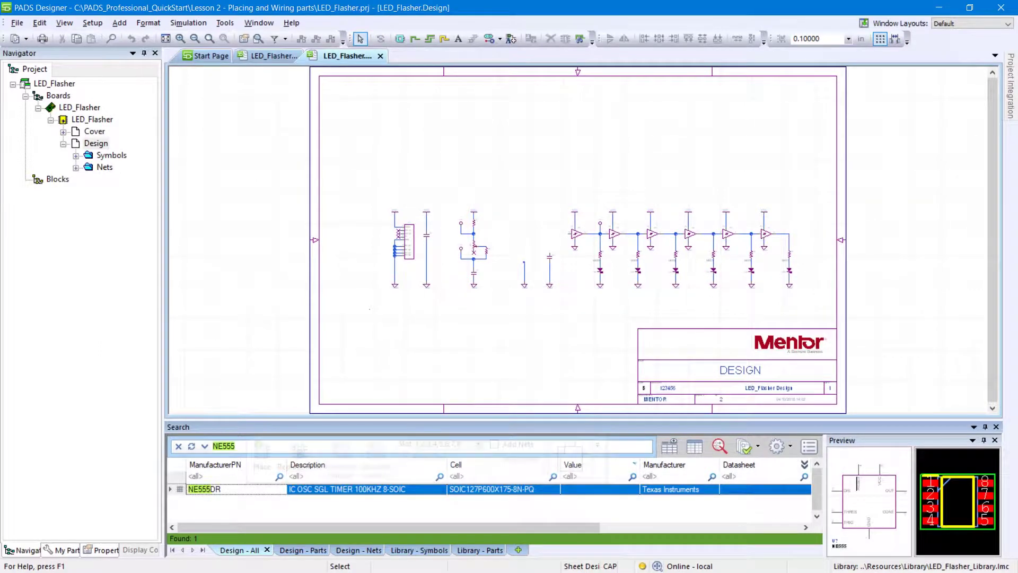
{"action": "scroll", "coordinate": [531, 225], "scroll_direction": "up", "scroll_amount": 5}
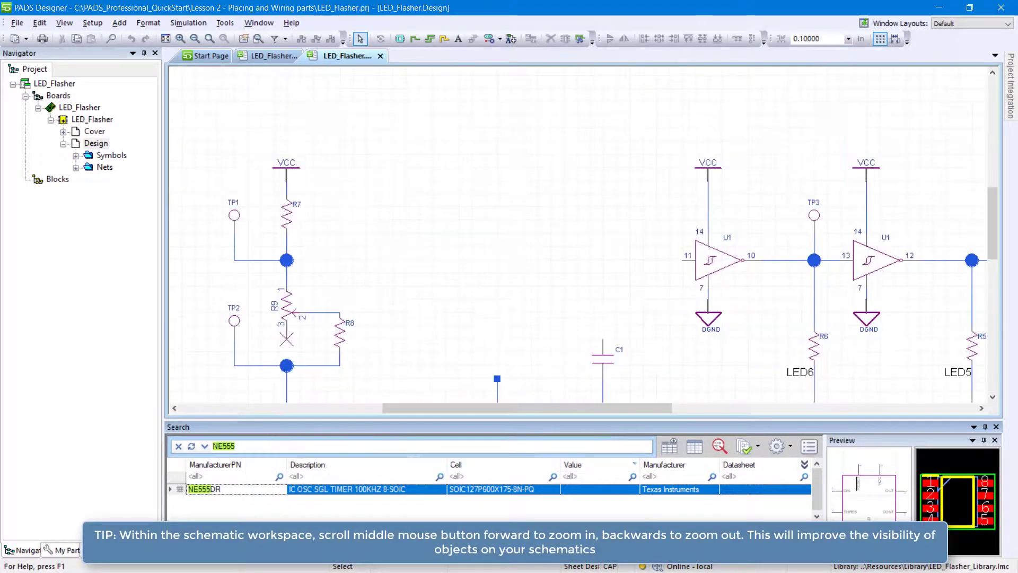
{"action": "left_click_drag", "start_coordinate": [252, 490], "coordinate": [436, 240]}
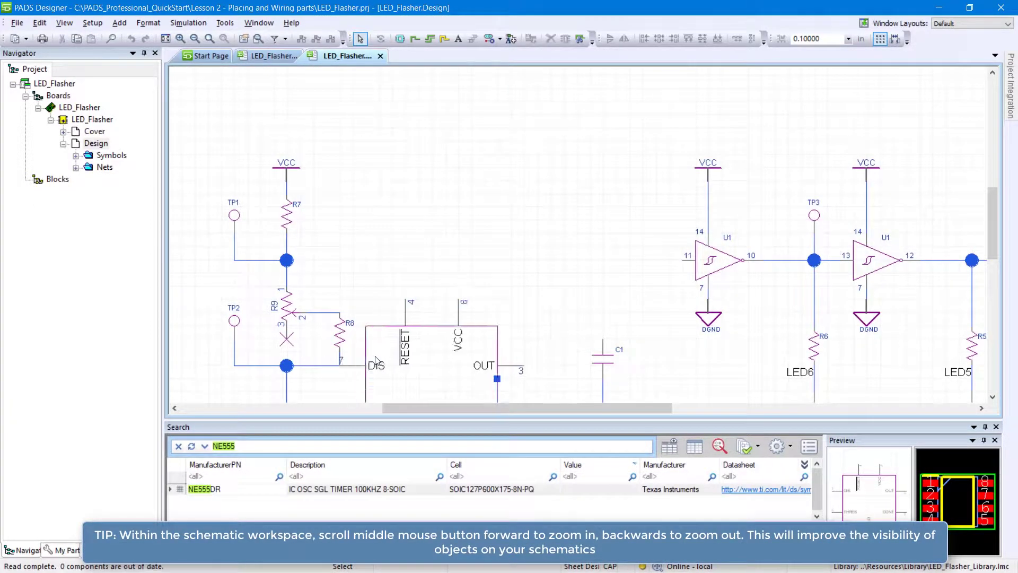
{"action": "left_click_drag", "start_coordinate": [436, 241], "coordinate": [428, 276]}
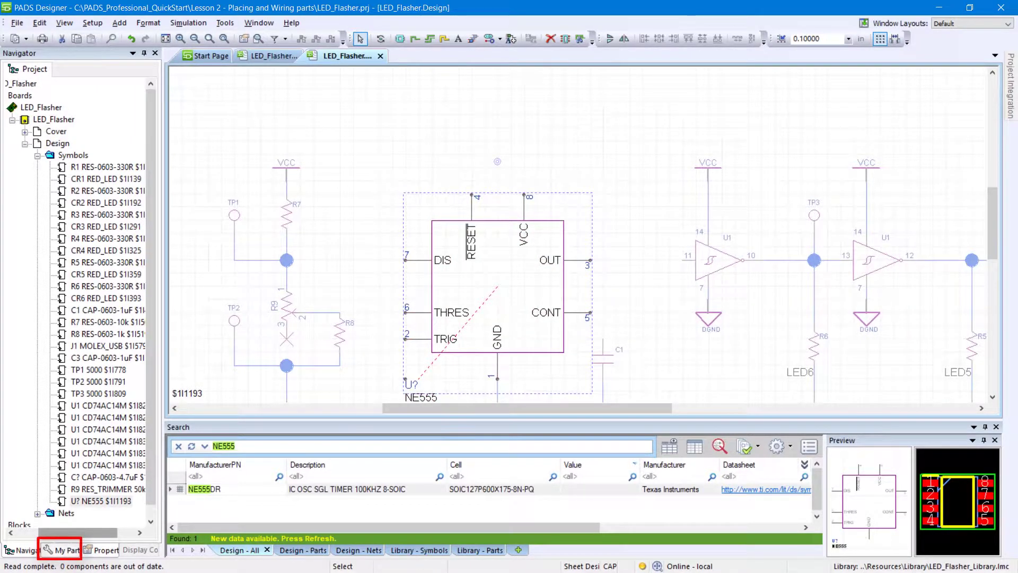
{"action": "left_click", "coordinate": [68, 550]}
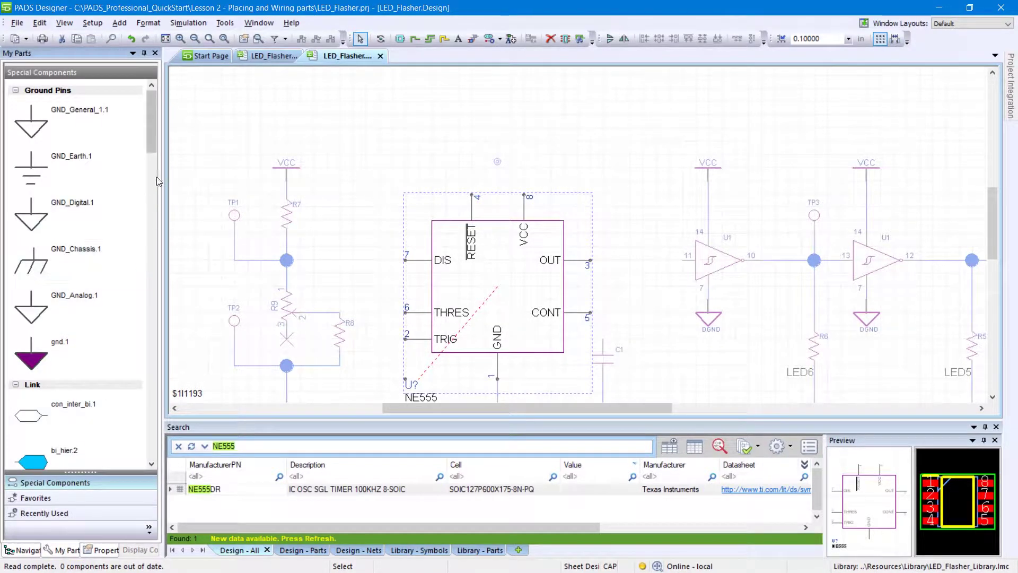
{"action": "left_click_drag", "start_coordinate": [156, 144], "coordinate": [125, 378]}
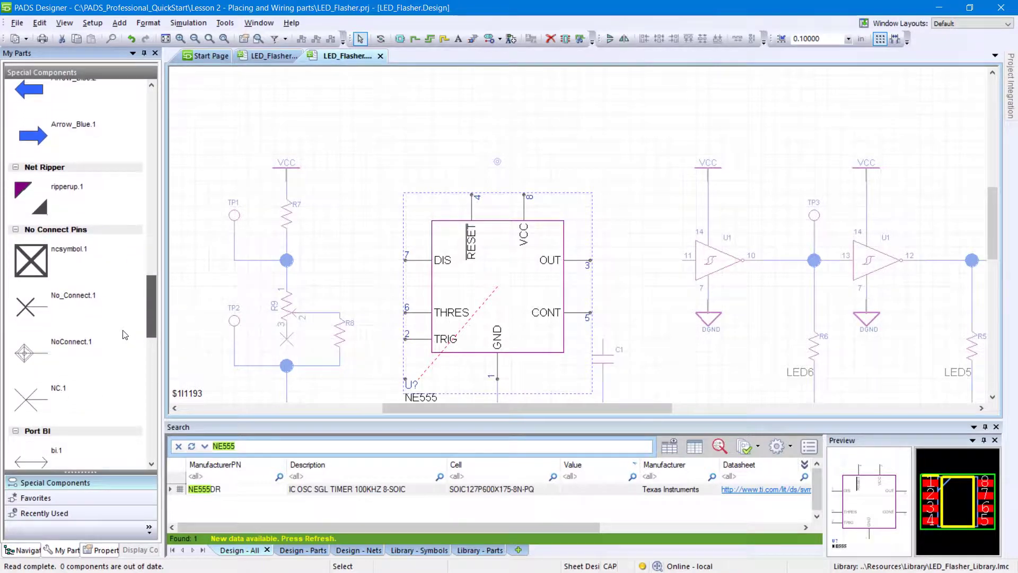
{"action": "scroll", "coordinate": [125, 378], "scroll_direction": "down", "scroll_amount": 3}
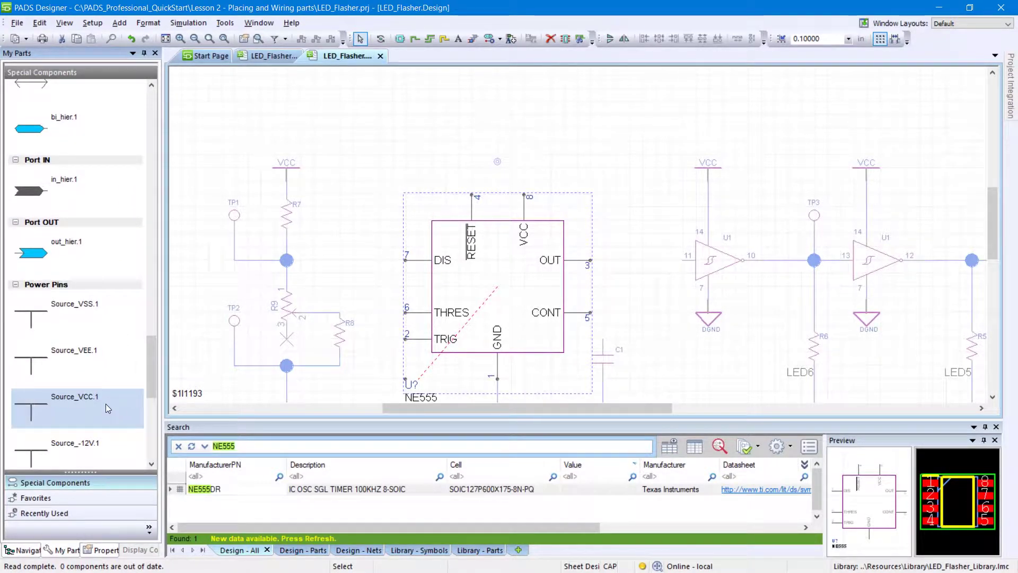
Step: Place two Source_VCC.1 power symbols above NE555 pins 4 and 8
{"action": "left_click_drag", "start_coordinate": [107, 403], "coordinate": [452, 199]}
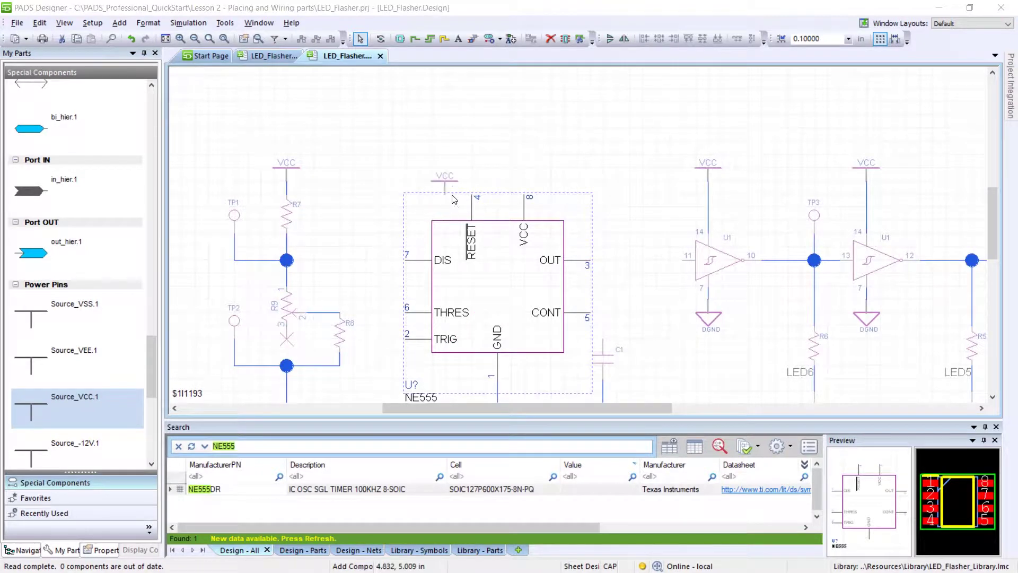
{"action": "left_click_drag", "start_coordinate": [452, 199], "coordinate": [476, 172]}
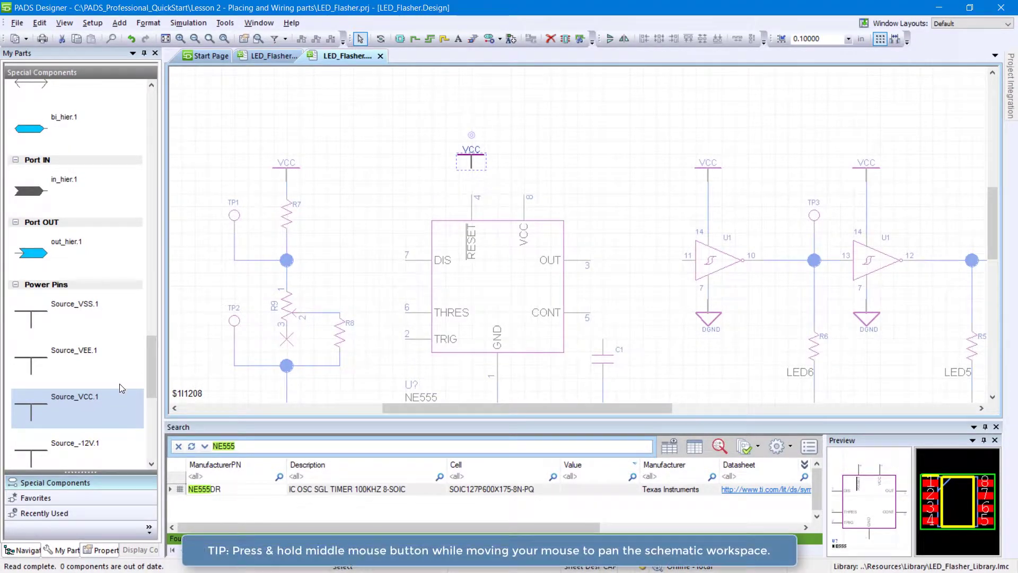
{"action": "left_click_drag", "start_coordinate": [89, 404], "coordinate": [527, 175]}
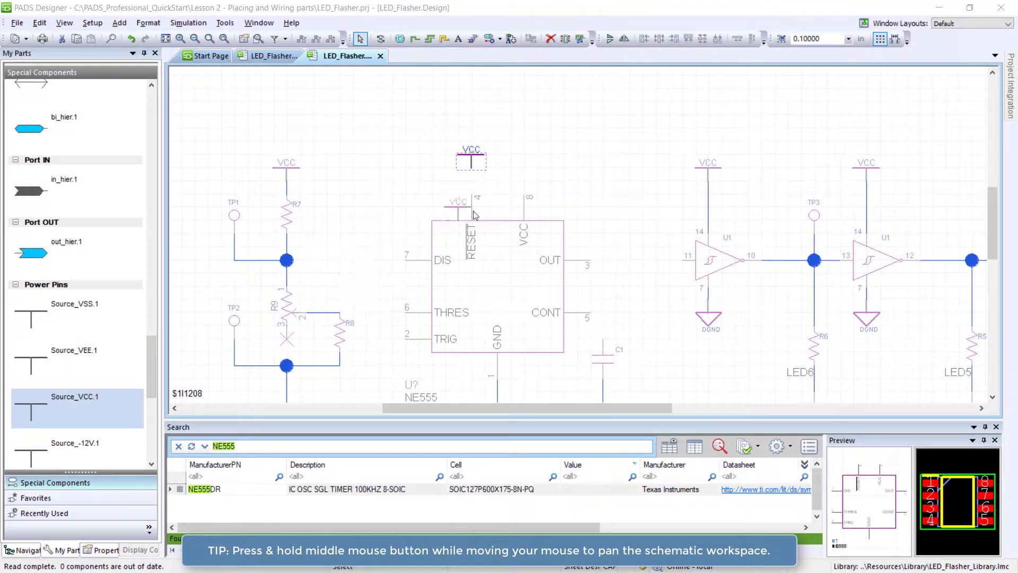
{"action": "left_click", "coordinate": [527, 175]}
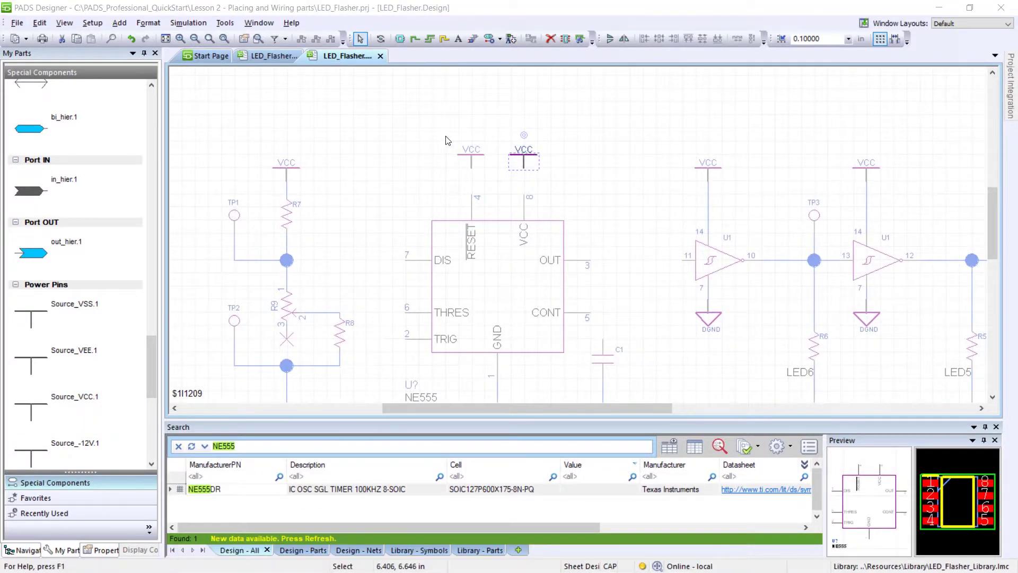
Step: Box-select both VCC symbols and move them down onto NE555 pins 4 and 8
{"action": "mouse_move", "coordinate": [447, 139]}
{"action": "left_mouse_down"}
{"action": "mouse_move", "coordinate": [472, 159]}
{"action": "mouse_move", "coordinate": [568, 191]}
{"action": "left_mouse_up"}
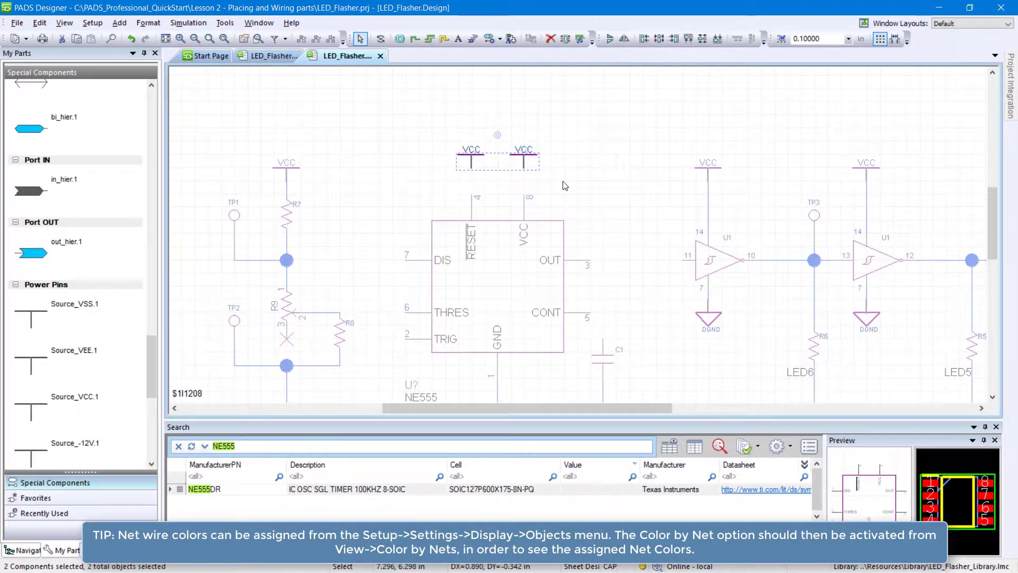
{"action": "left_click_drag", "start_coordinate": [523, 162], "coordinate": [523, 182]}
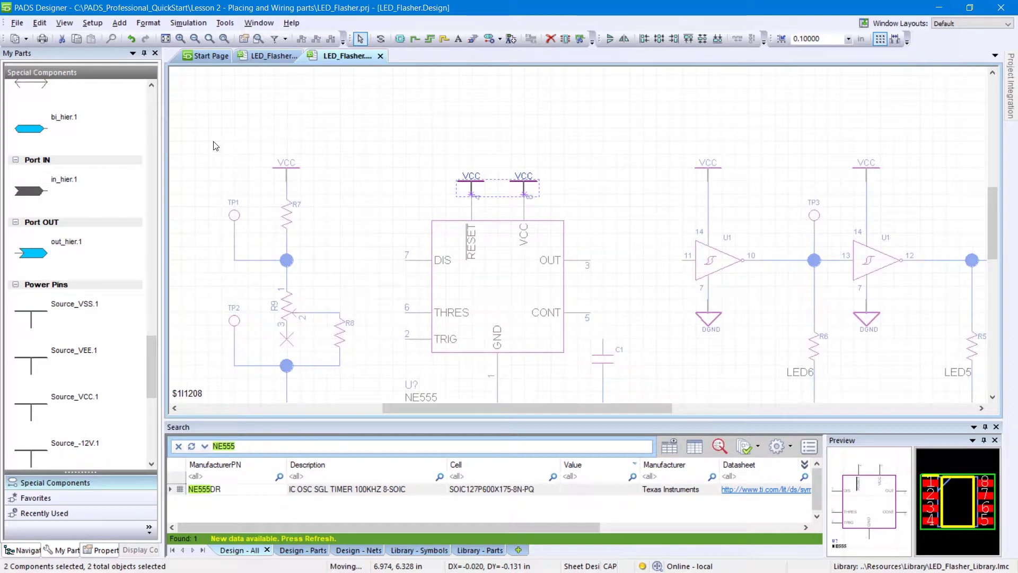
{"action": "left_click_drag", "start_coordinate": [525, 189], "coordinate": [525, 166]}
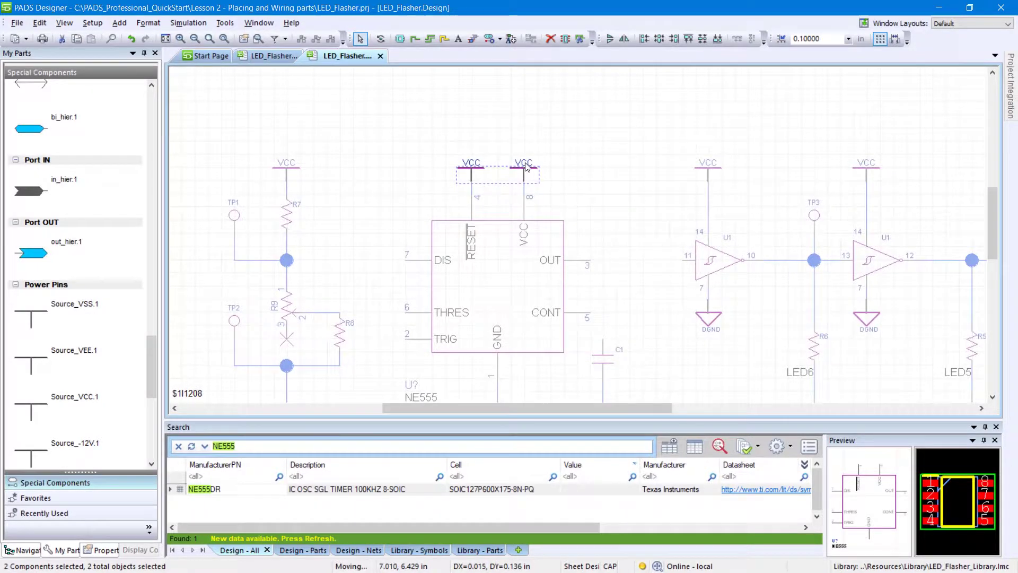
{"action": "left_click_drag", "start_coordinate": [525, 166], "coordinate": [526, 166]}
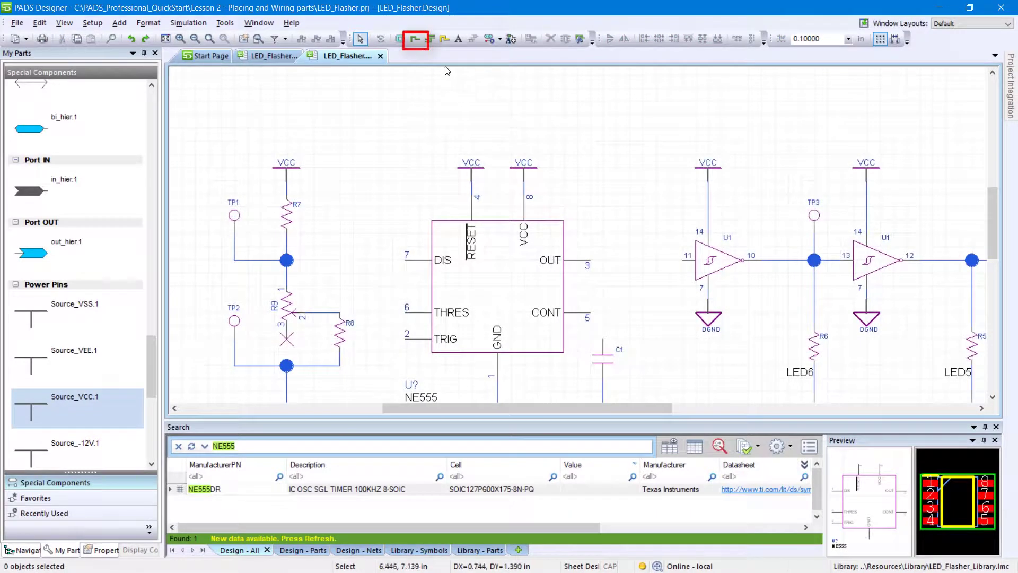
Step: Draw a wire from NE555 THRES pin 6 to the node below R8
{"action": "left_click", "coordinate": [414, 44]}
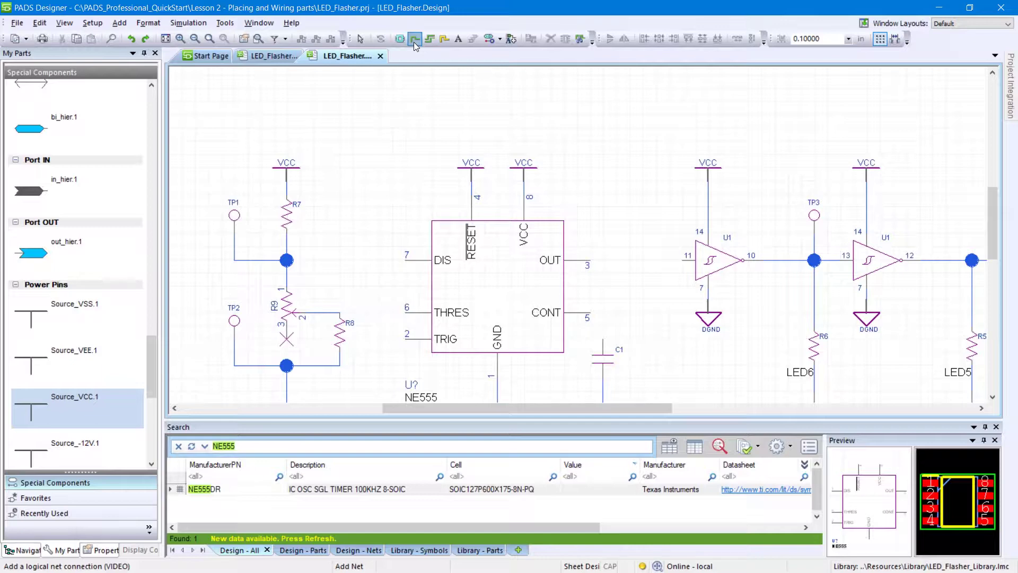
{"action": "left_click", "coordinate": [408, 310]}
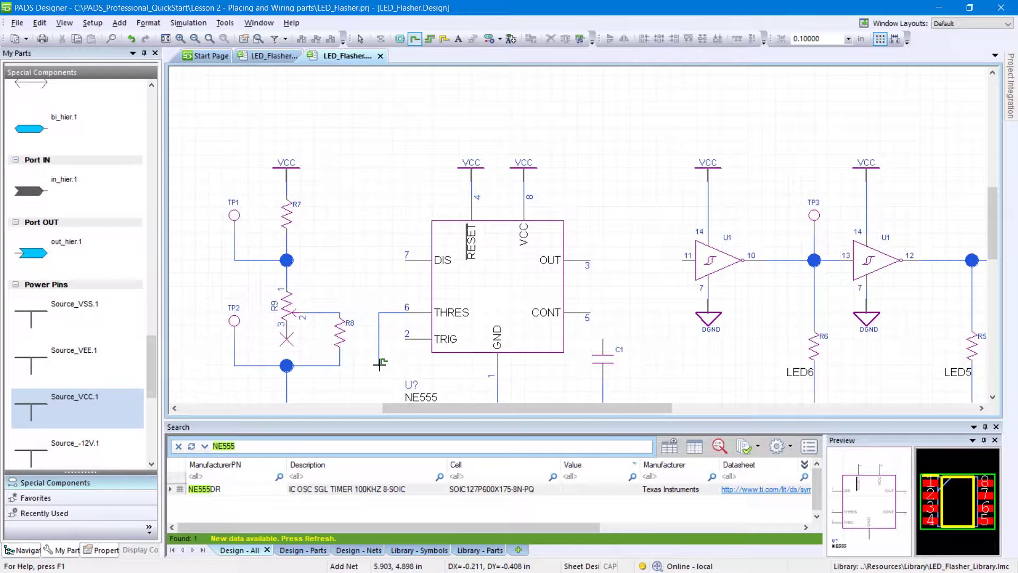
{"action": "left_click", "coordinate": [341, 364]}
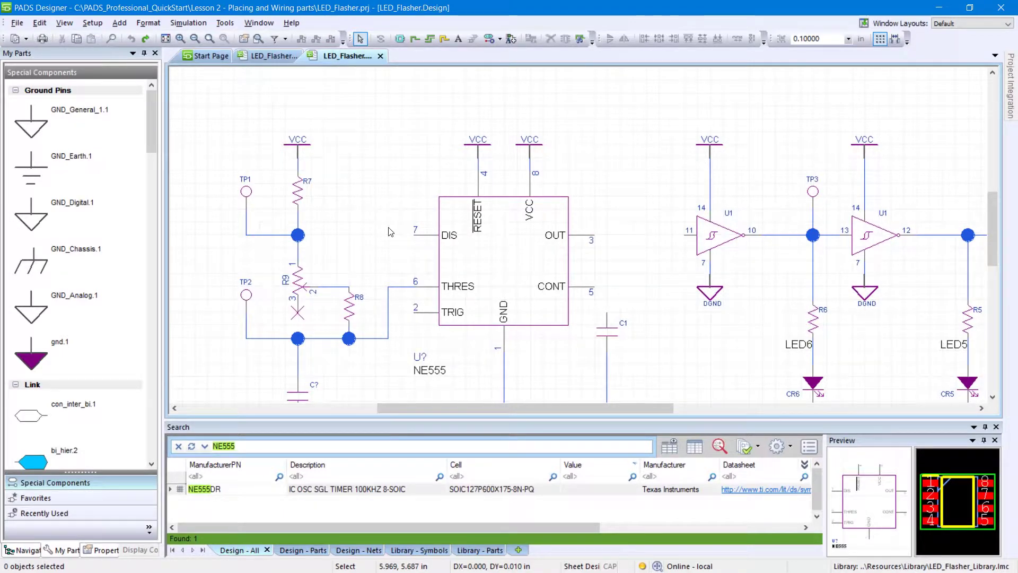
{"action": "left_click", "coordinate": [225, 23]}
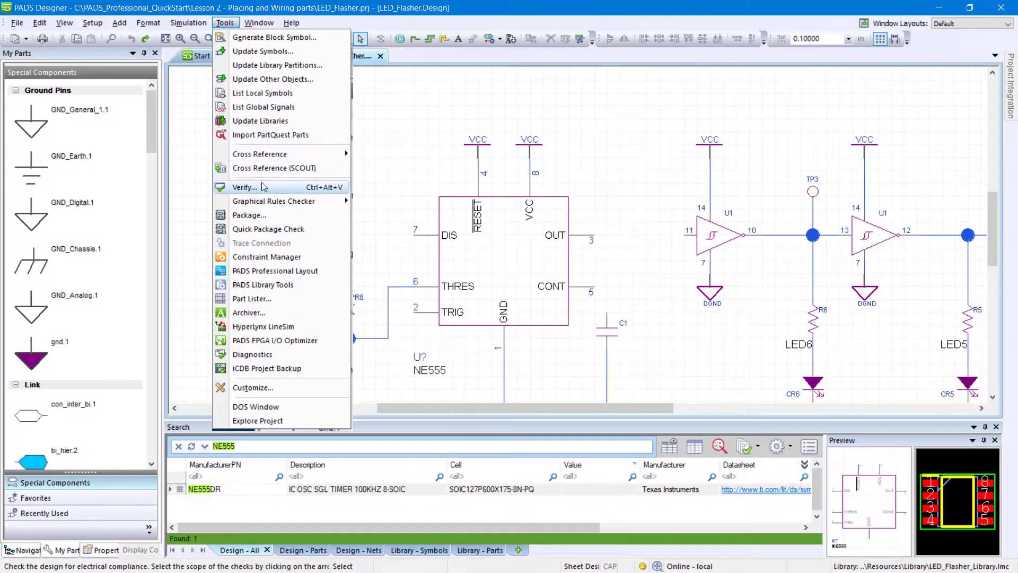
Step: Run Verify to list unconnected NE555 pins and zoom to the TRIG drc-107 error
{"action": "left_click", "coordinate": [245, 187]}
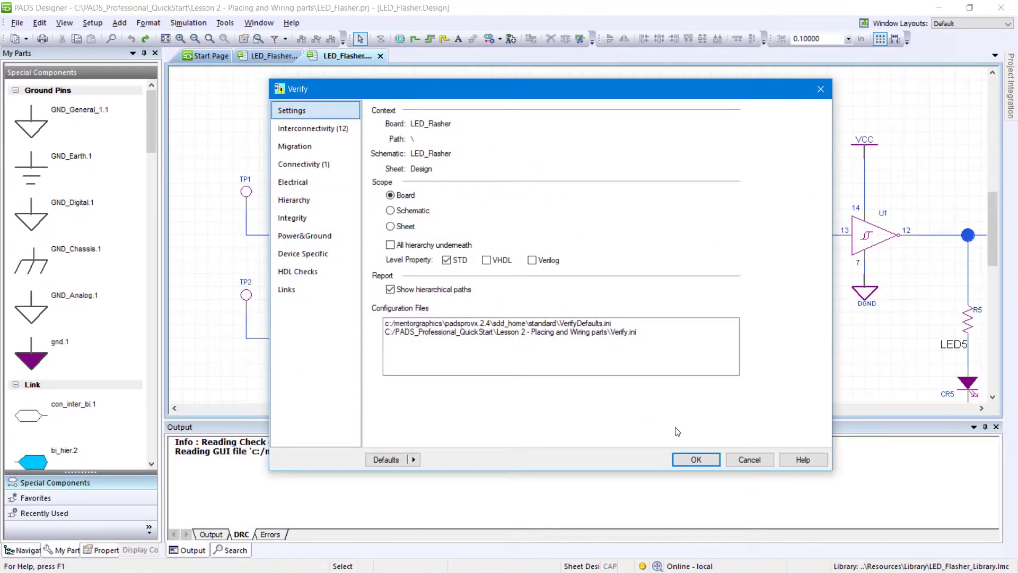
{"action": "left_click", "coordinate": [696, 460]}
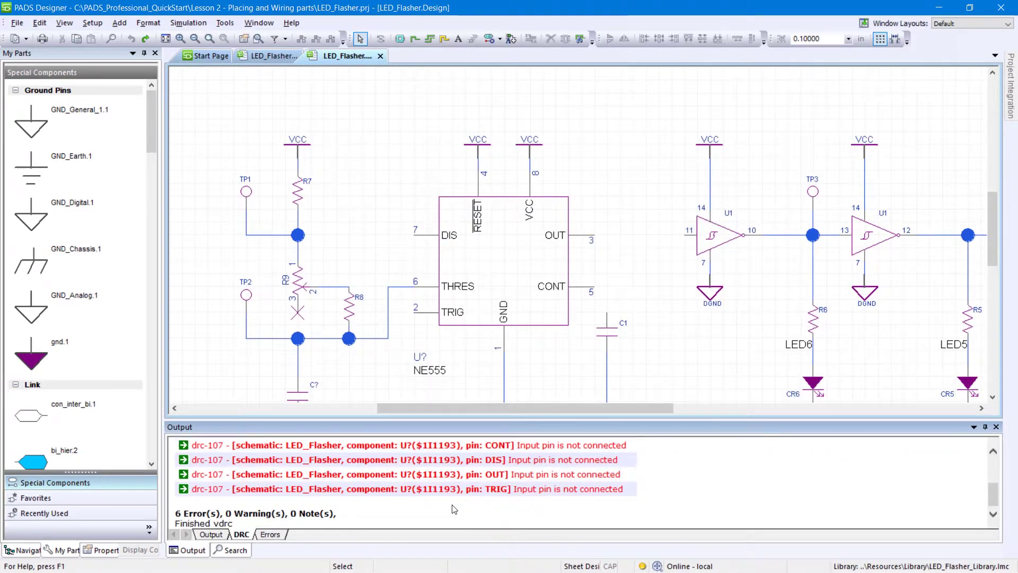
{"action": "double_click", "coordinate": [453, 489]}
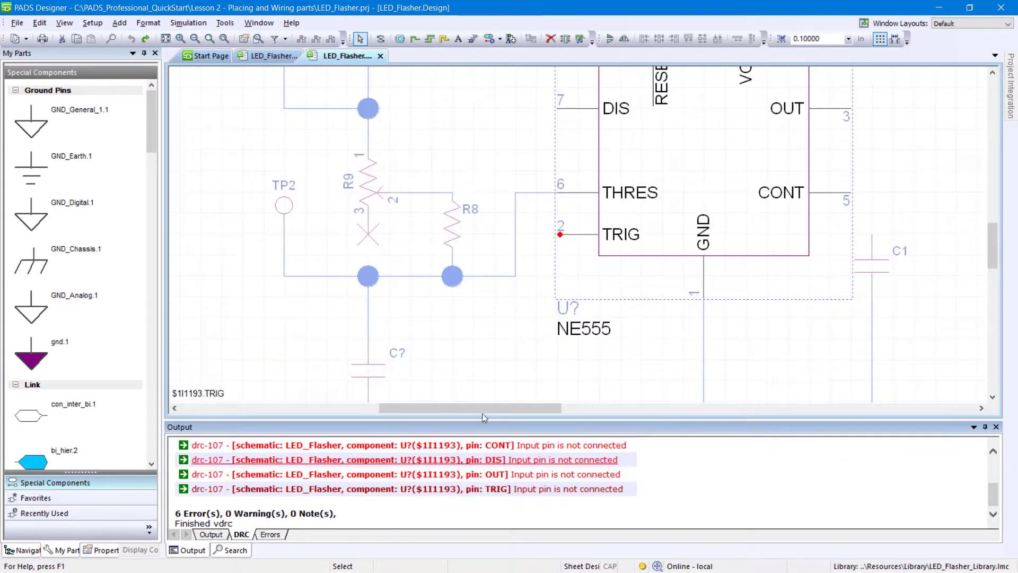
{"action": "left_click", "coordinate": [556, 242]}
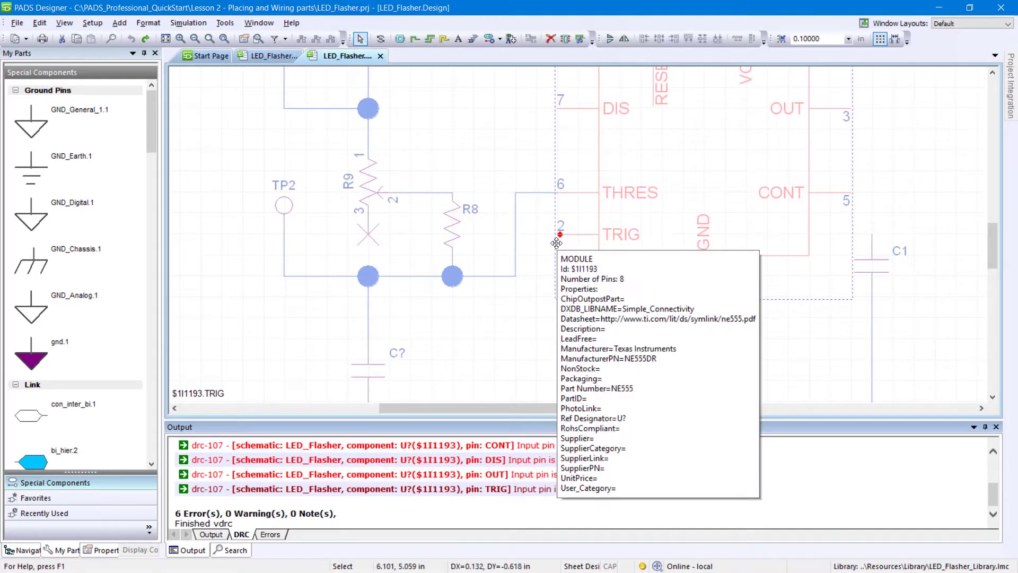
Step: Draw four NE555 wires: TRIG to THRES wire, DIS to R7, OUT to U1 pin 11, CONT to C1
{"action": "left_click", "coordinate": [415, 40]}
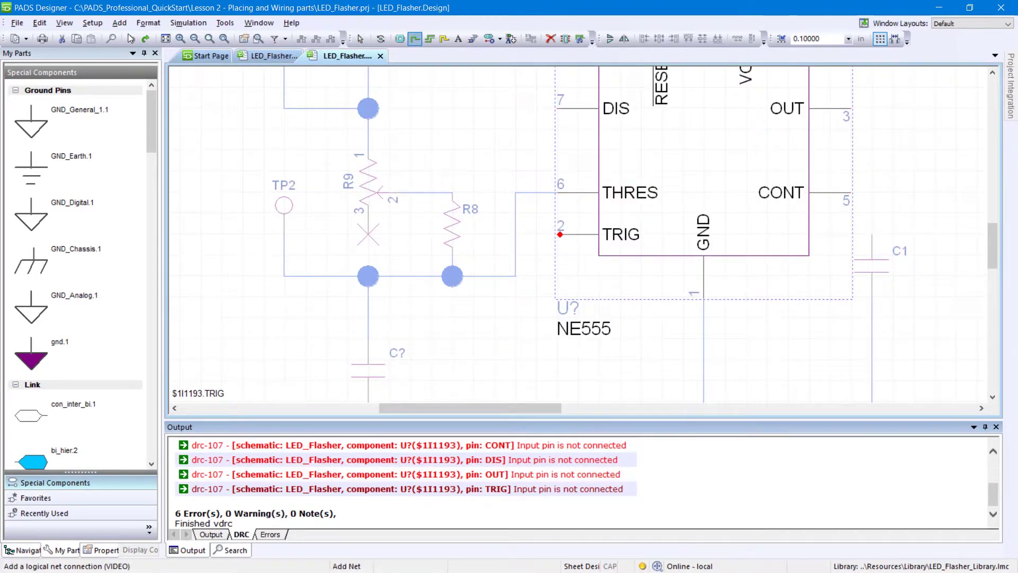
{"action": "left_click", "coordinate": [559, 232]}
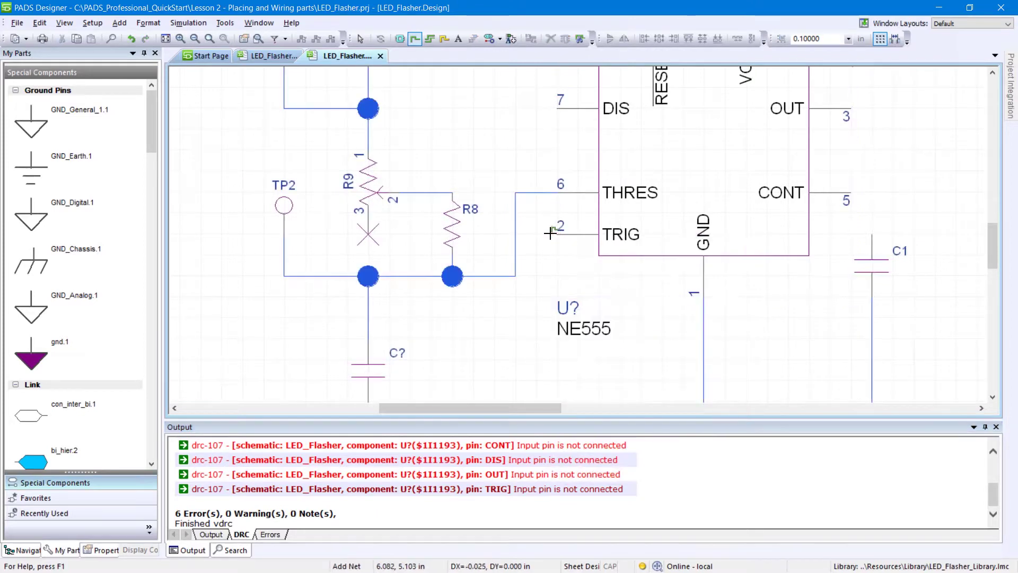
{"action": "left_click", "coordinate": [519, 232]}
{"action": "scroll", "coordinate": [515, 235], "scroll_direction": "down", "scroll_amount": 3}
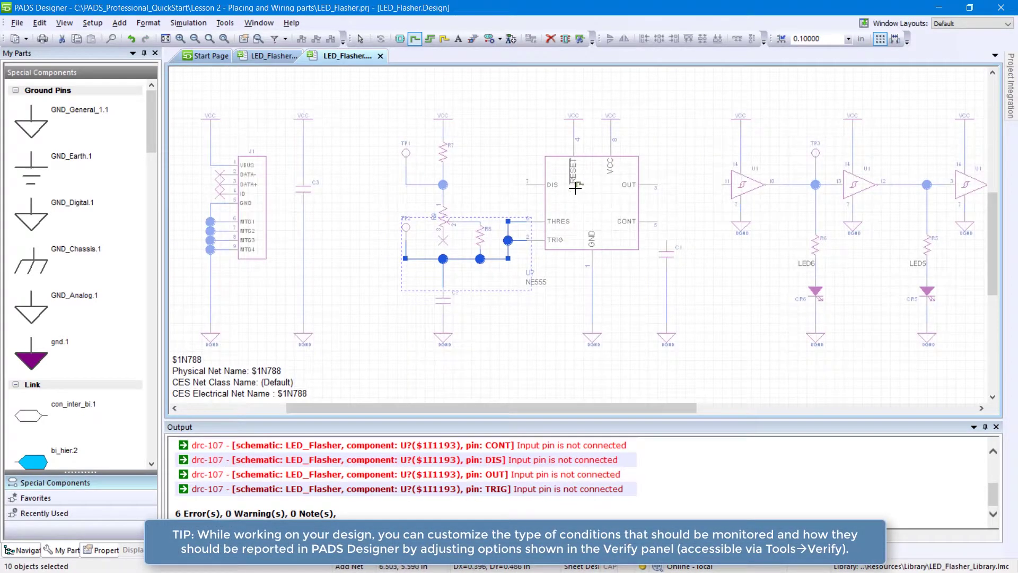
{"action": "scroll", "coordinate": [575, 188], "scroll_direction": "up", "scroll_amount": 3}
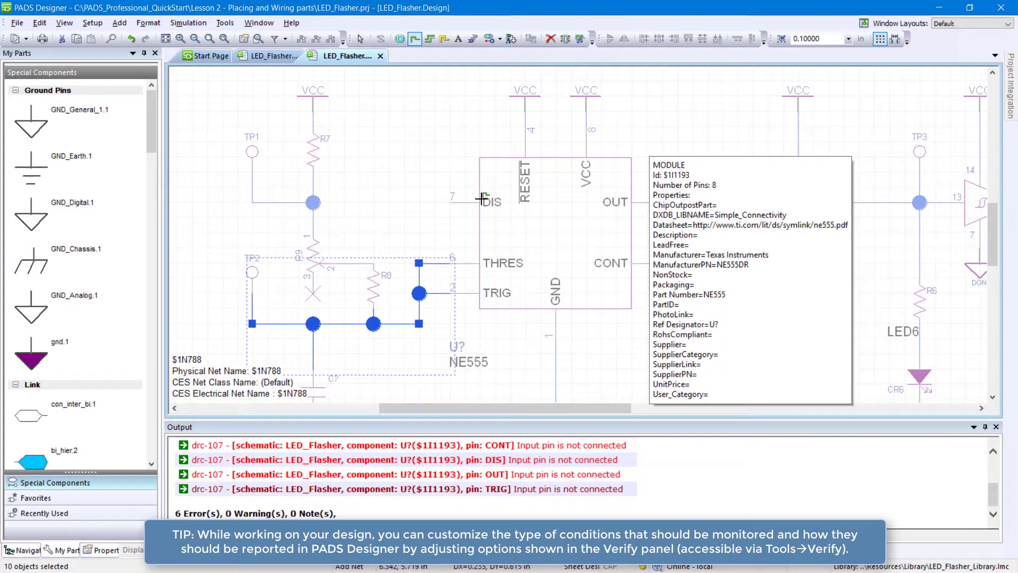
{"action": "left_click", "coordinate": [453, 201]}
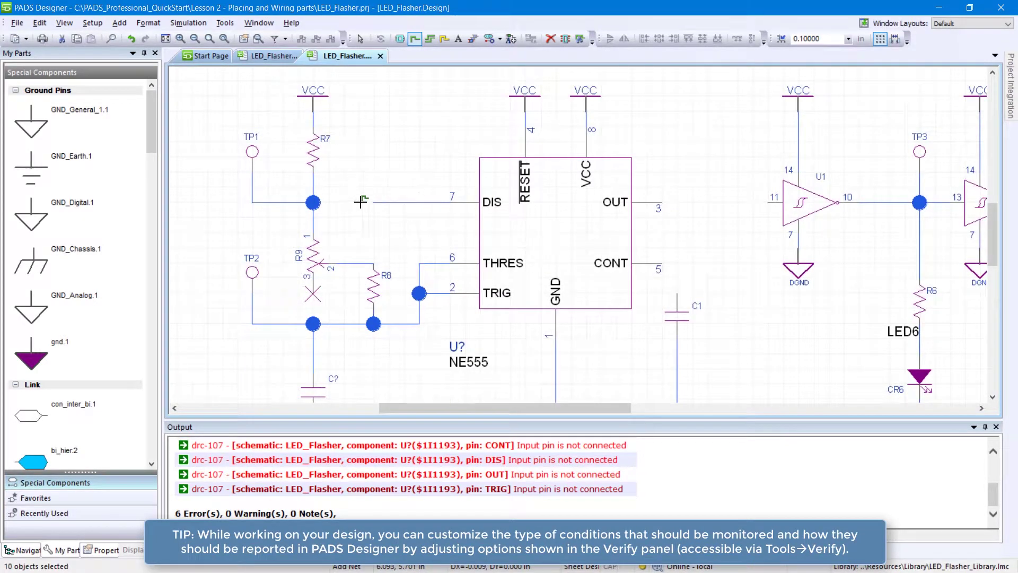
{"action": "left_click", "coordinate": [313, 202]}
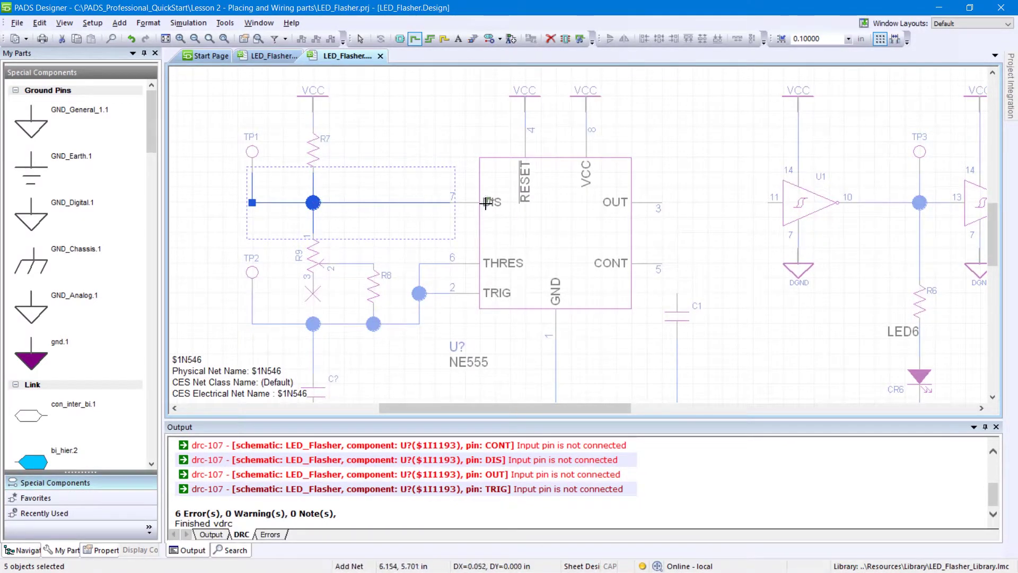
{"action": "left_click", "coordinate": [661, 203]}
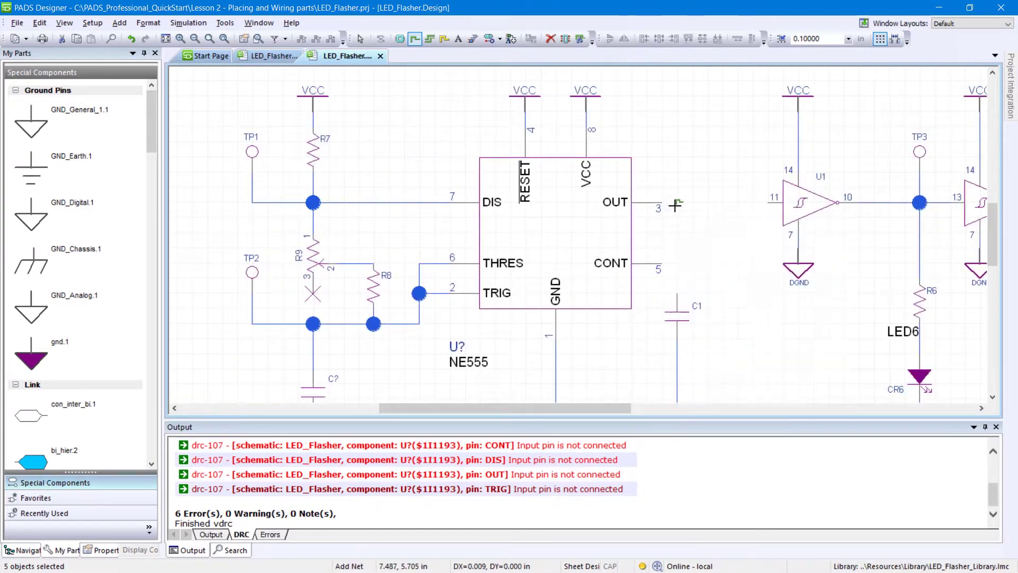
{"action": "left_click", "coordinate": [765, 205]}
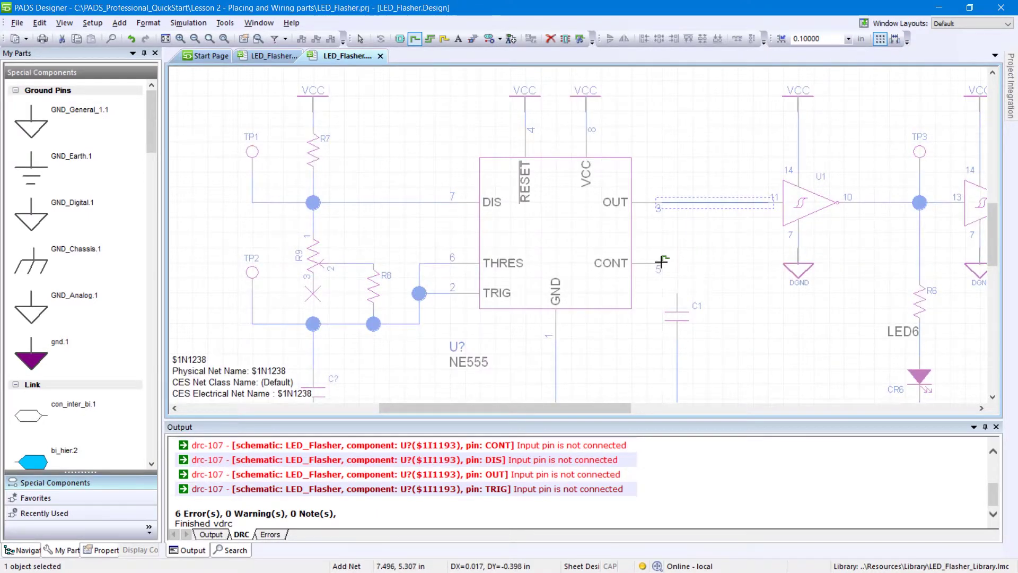
{"action": "left_click", "coordinate": [661, 262]}
{"action": "left_click", "coordinate": [677, 291]}
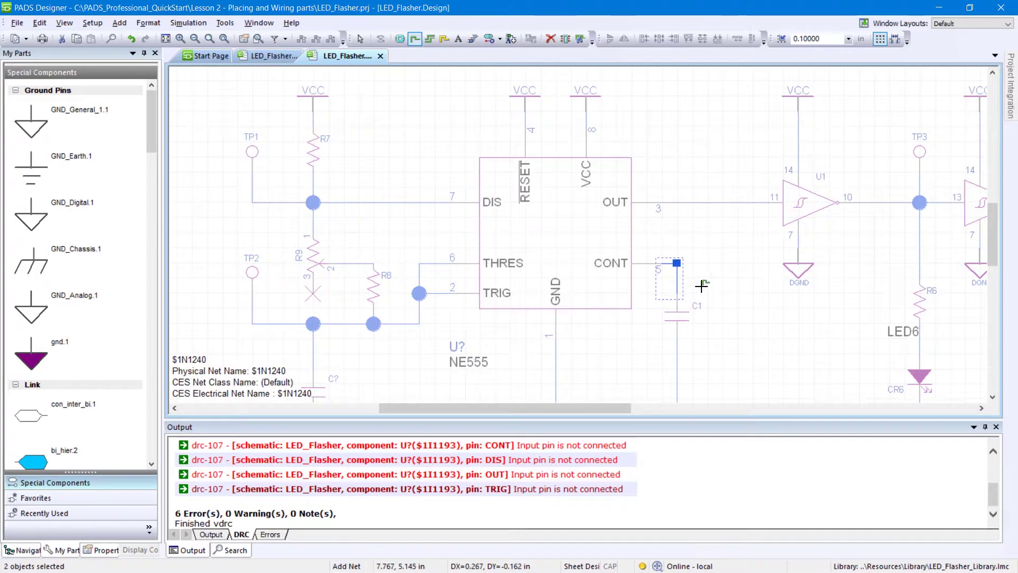
{"action": "key", "text": "Escape"}
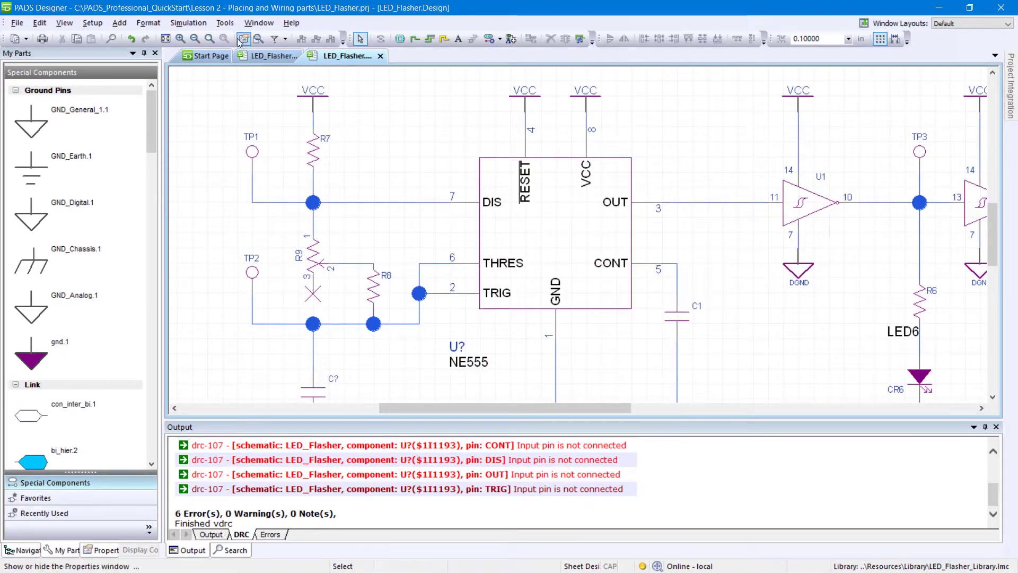
Step: Rerun Verify with default settings for zero errors, then close the Output panel
{"action": "left_click", "coordinate": [225, 23]}
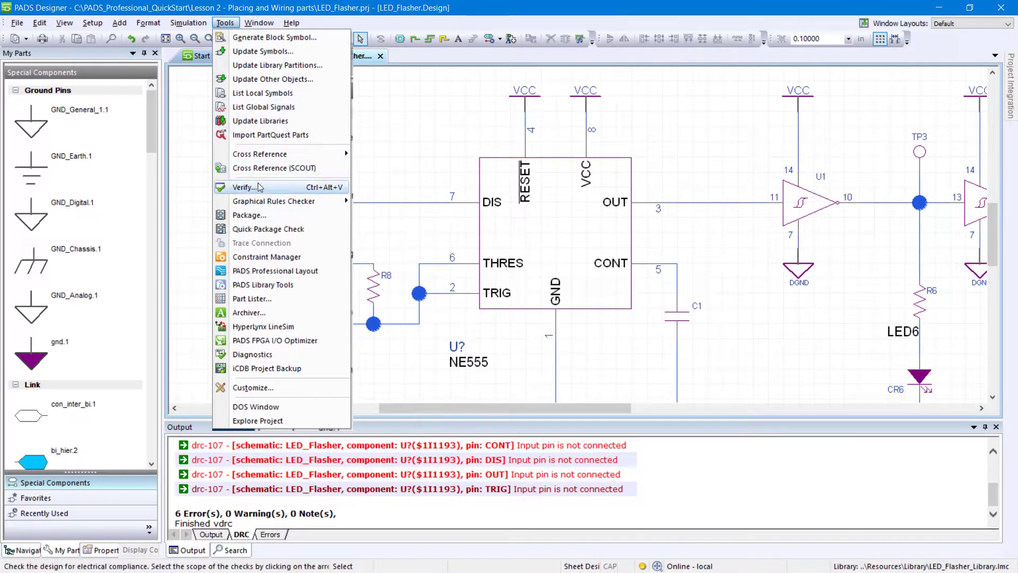
{"action": "key", "text": "Return"}
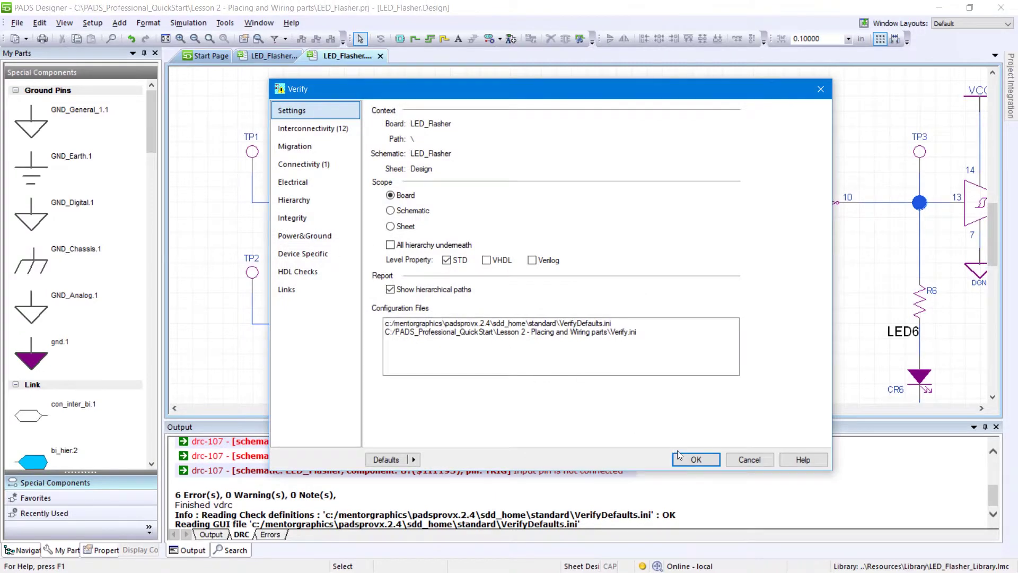
{"action": "key", "text": "Return"}
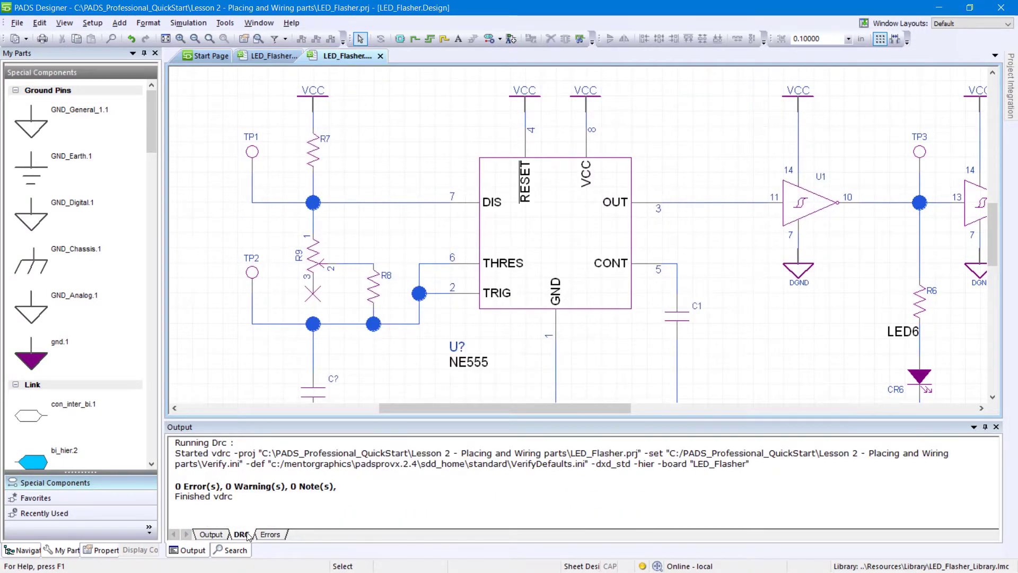
{"action": "right_click", "coordinate": [248, 446]}
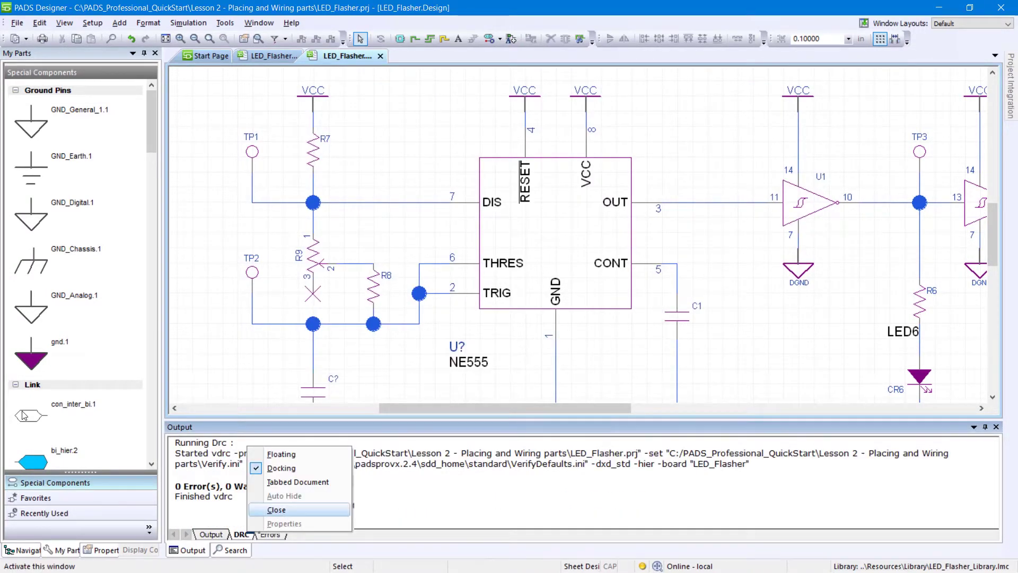
{"action": "left_click", "coordinate": [282, 513]}
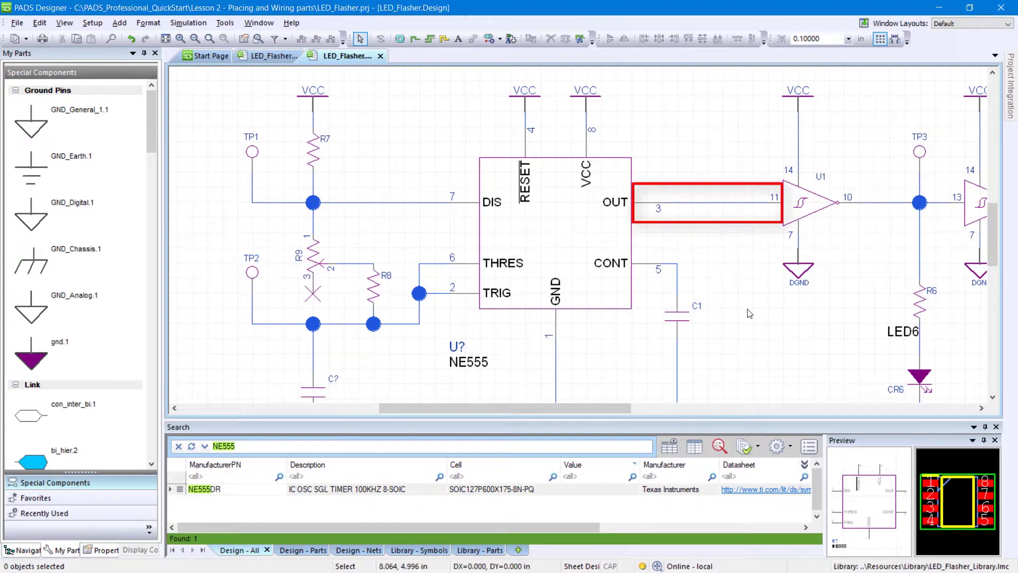
Step: Name the net from NE555 OUT to U1 pin 11 CLK_OUT in its Properties
{"action": "right_click", "coordinate": [719, 208]}
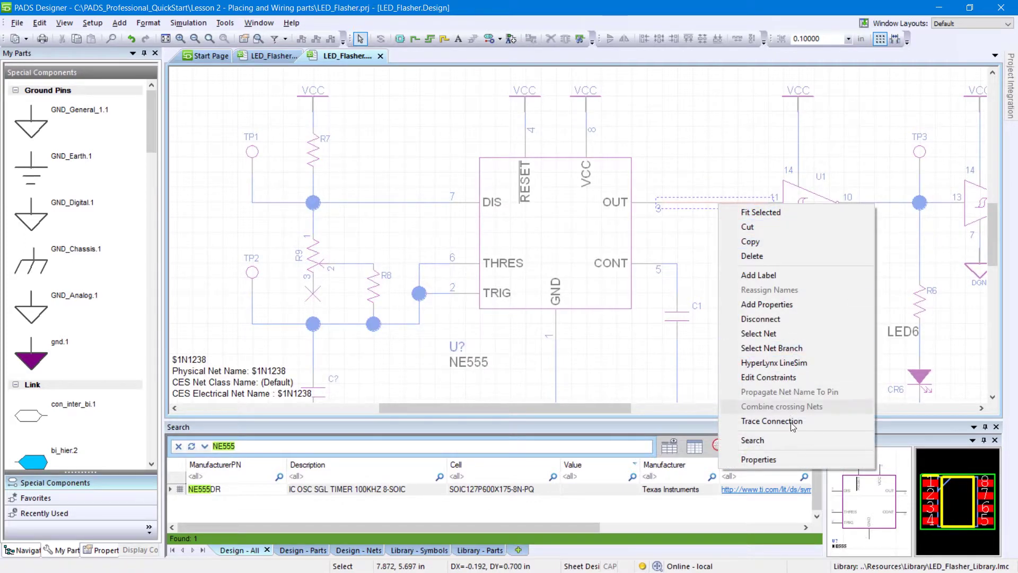
{"action": "left_click", "coordinate": [759, 459]}
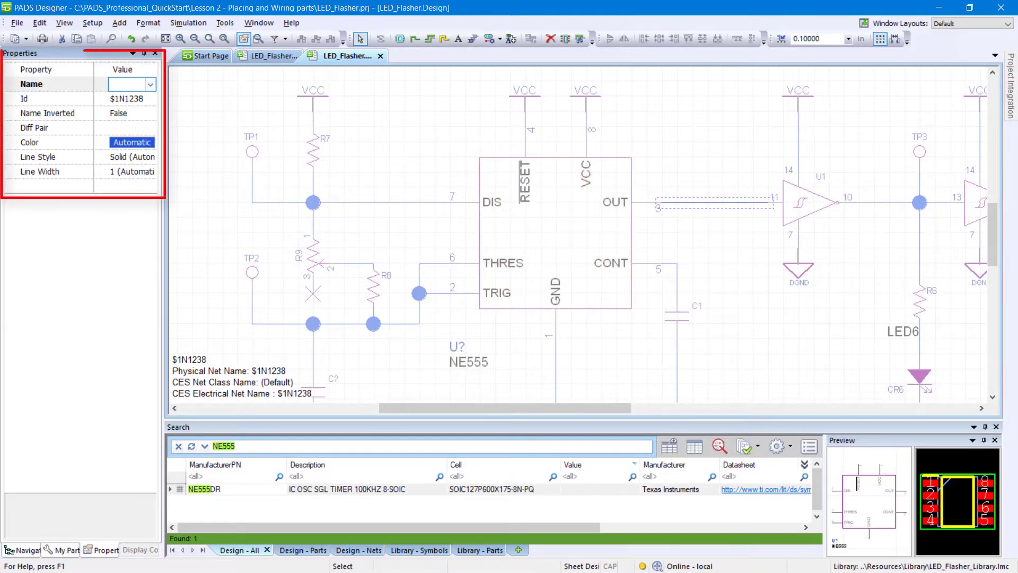
{"action": "type", "text": "CLK_OU"}
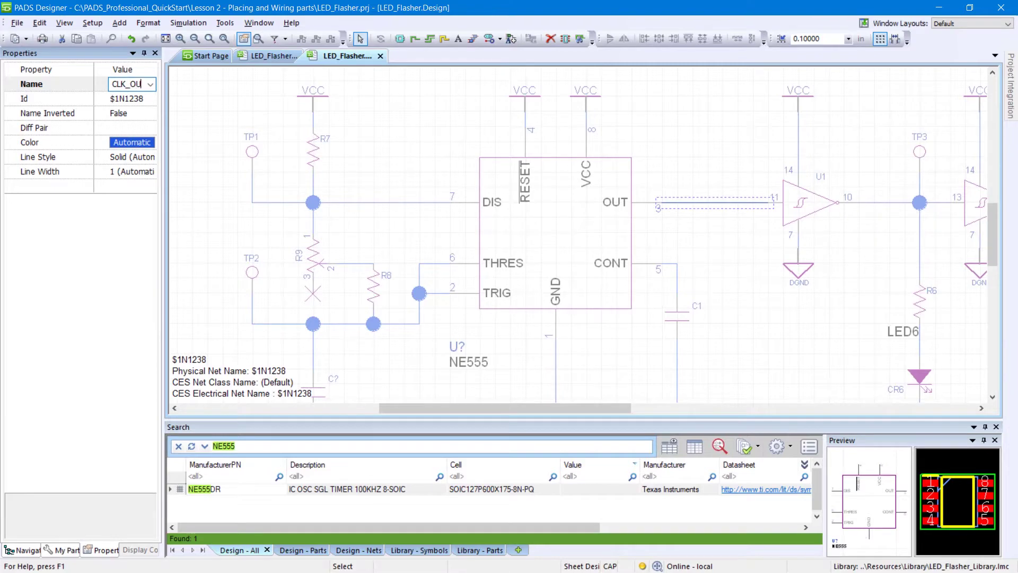
{"action": "type", "text": "T"}
{"action": "key", "text": "Return"}
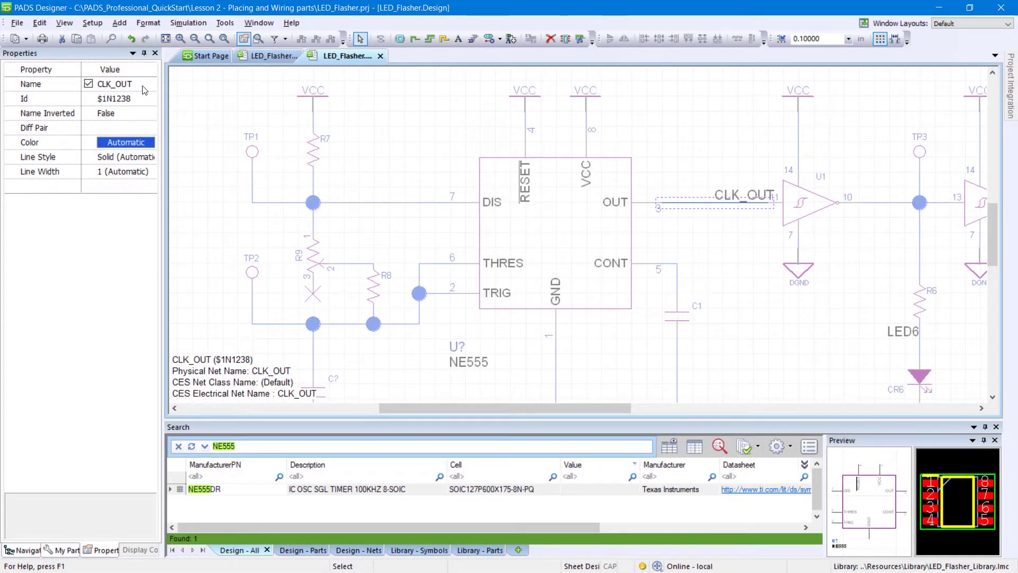
{"action": "left_click", "coordinate": [284, 132]}
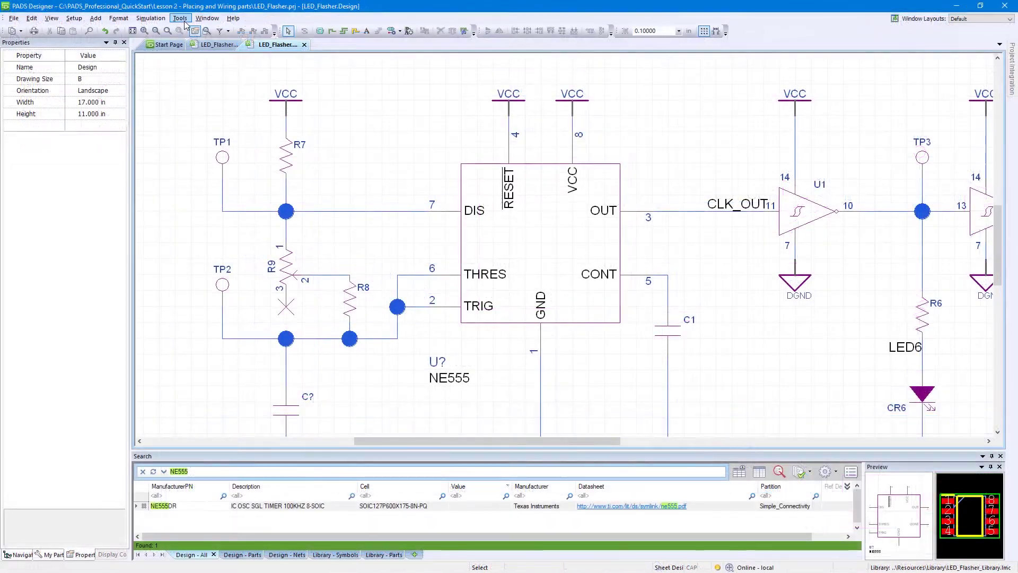
Step: In Constraint Manager, give the Master PWR net class a trace width Expansion of 20 and confirm
{"action": "left_click", "coordinate": [180, 17]}
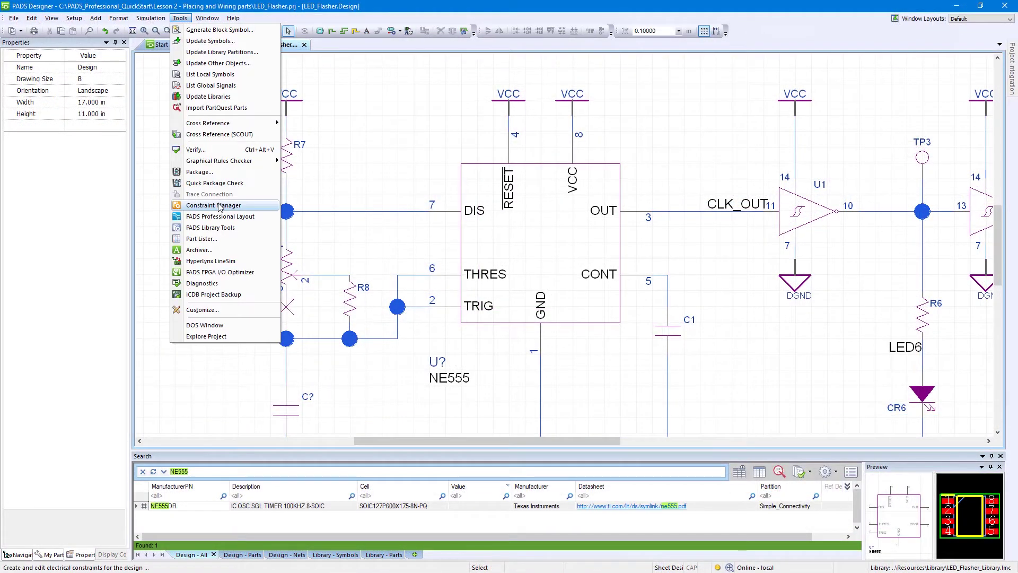
{"action": "left_click", "coordinate": [220, 208]}
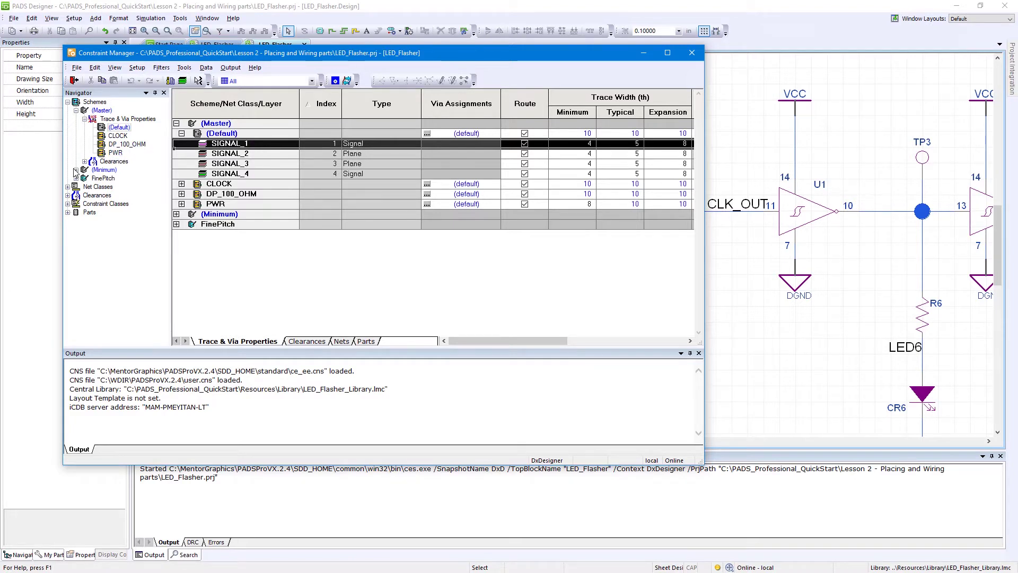
{"action": "left_click", "coordinate": [68, 186]}
{"action": "left_click", "coordinate": [99, 220]}
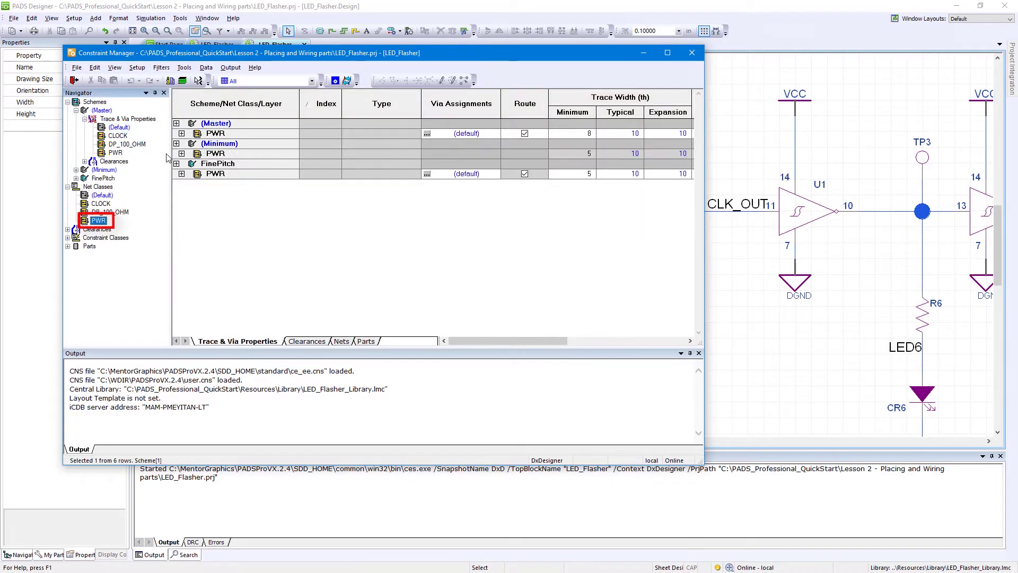
{"action": "left_click", "coordinate": [182, 133]}
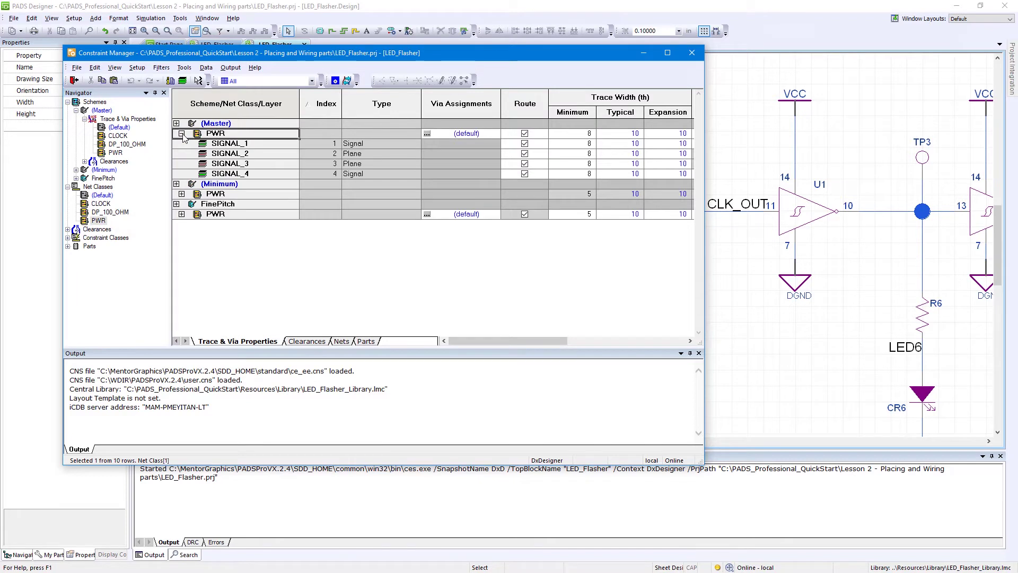
{"action": "left_click", "coordinate": [667, 136]}
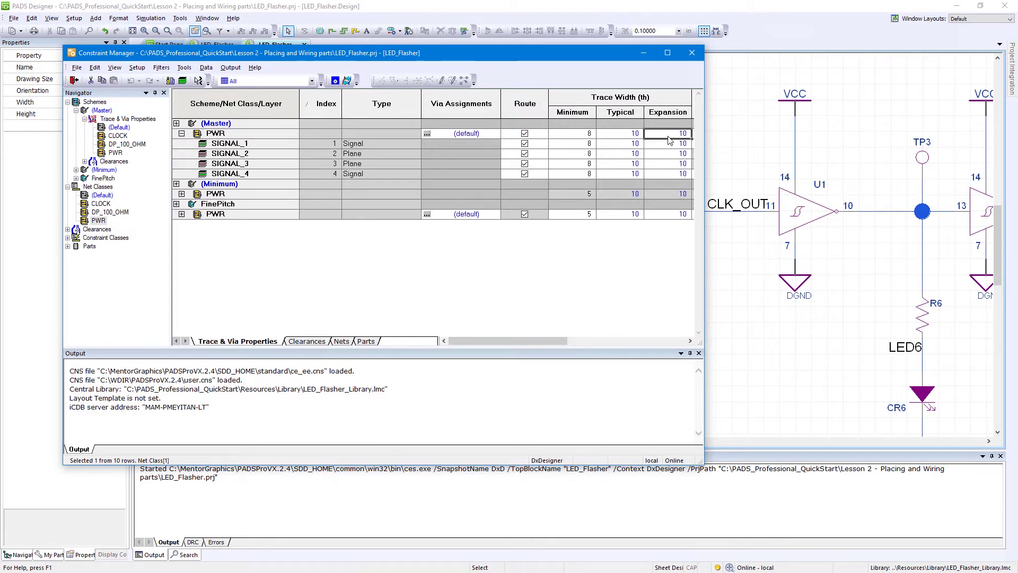
{"action": "type", "text": "20"}
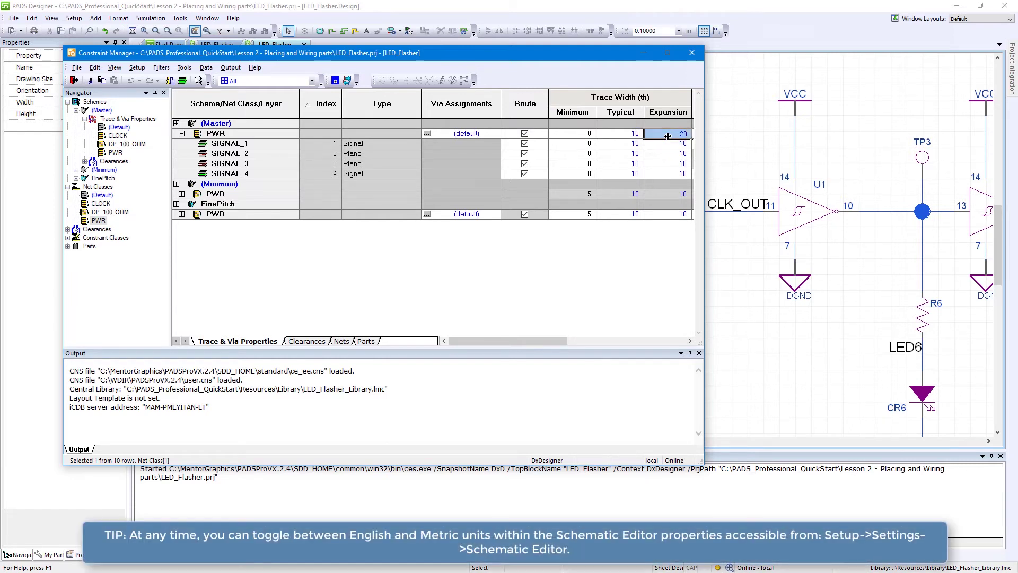
{"action": "key", "text": "Return"}
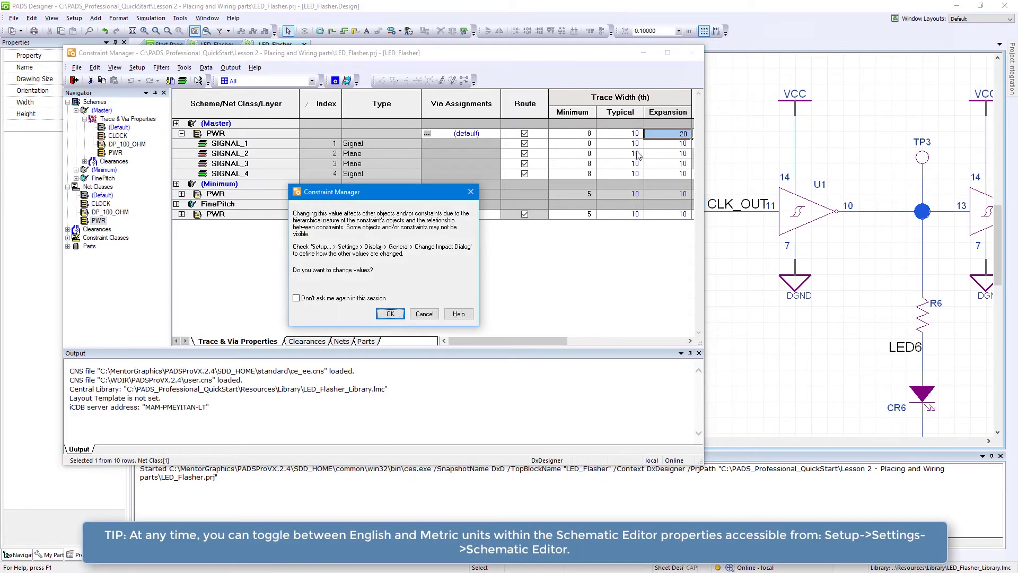
{"action": "left_click", "coordinate": [342, 301]}
{"action": "left_click", "coordinate": [391, 315]}
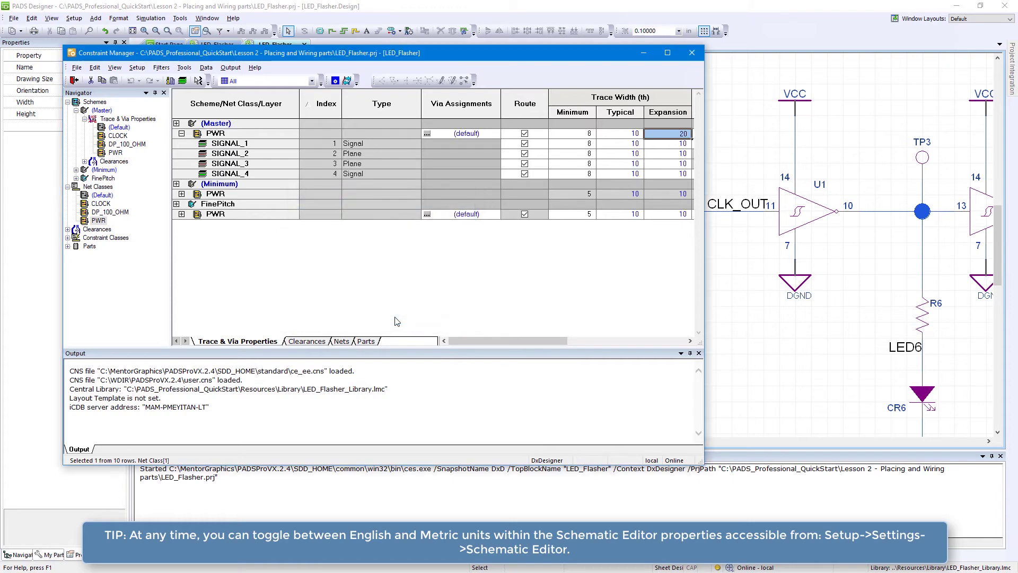
Step: Close Constraint Manager and the Output panel to return to the schematic
{"action": "left_click", "coordinate": [692, 53]}
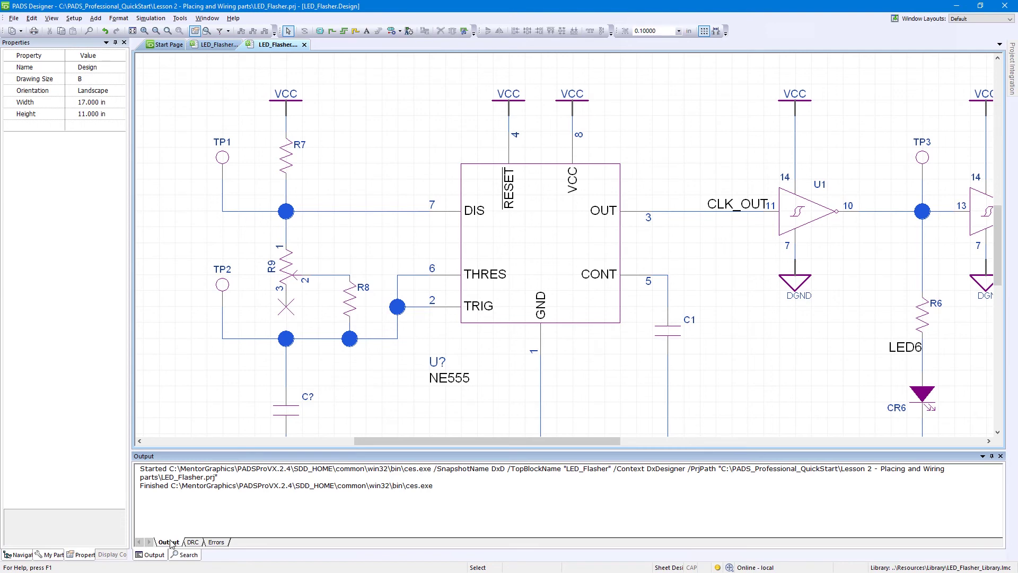
{"action": "right_click", "coordinate": [171, 544]}
{"action": "left_click", "coordinate": [194, 523]}
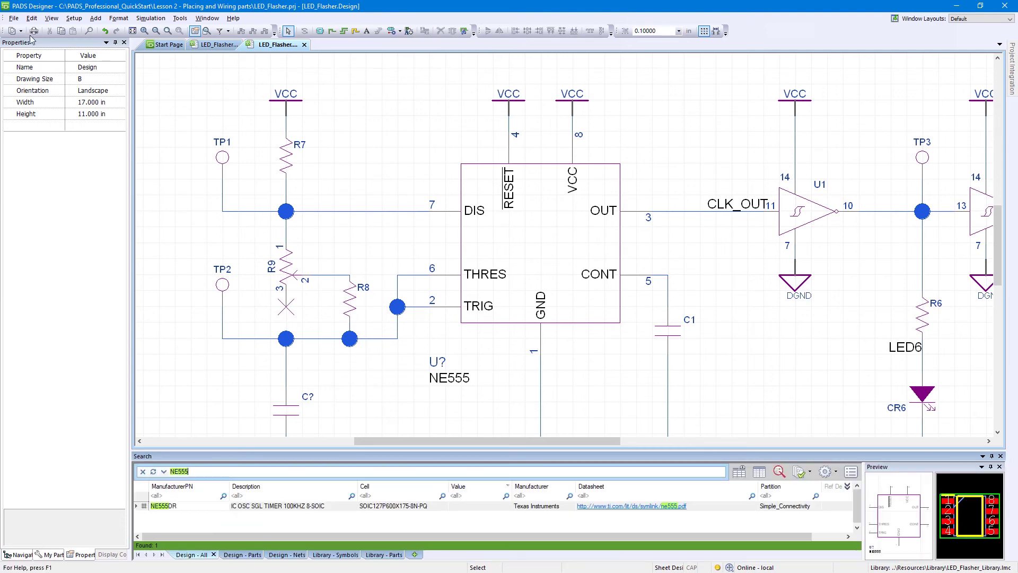